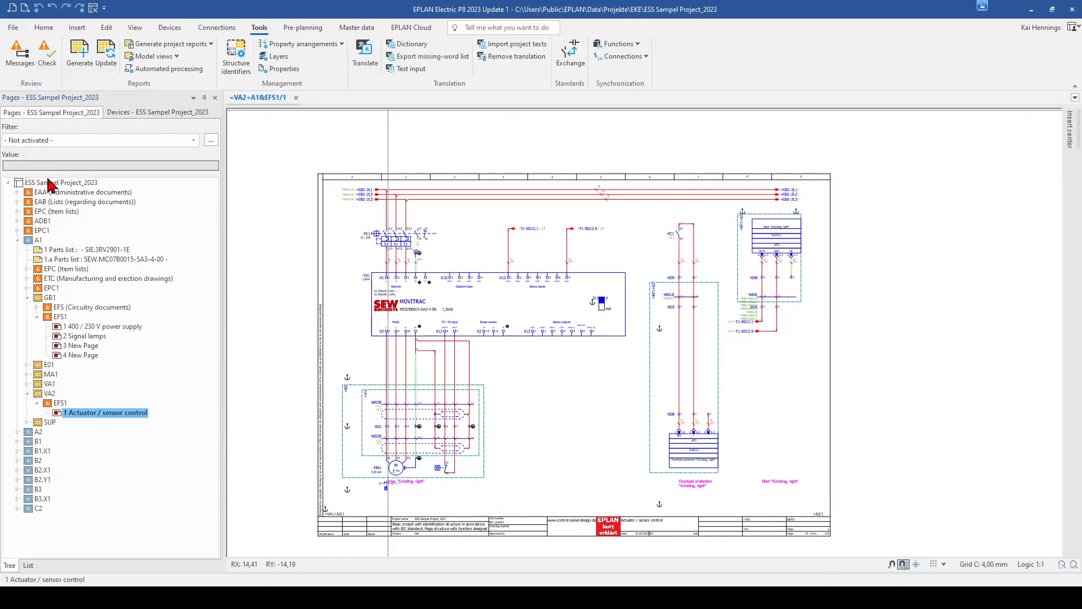
click(50, 183)
click(51, 61)
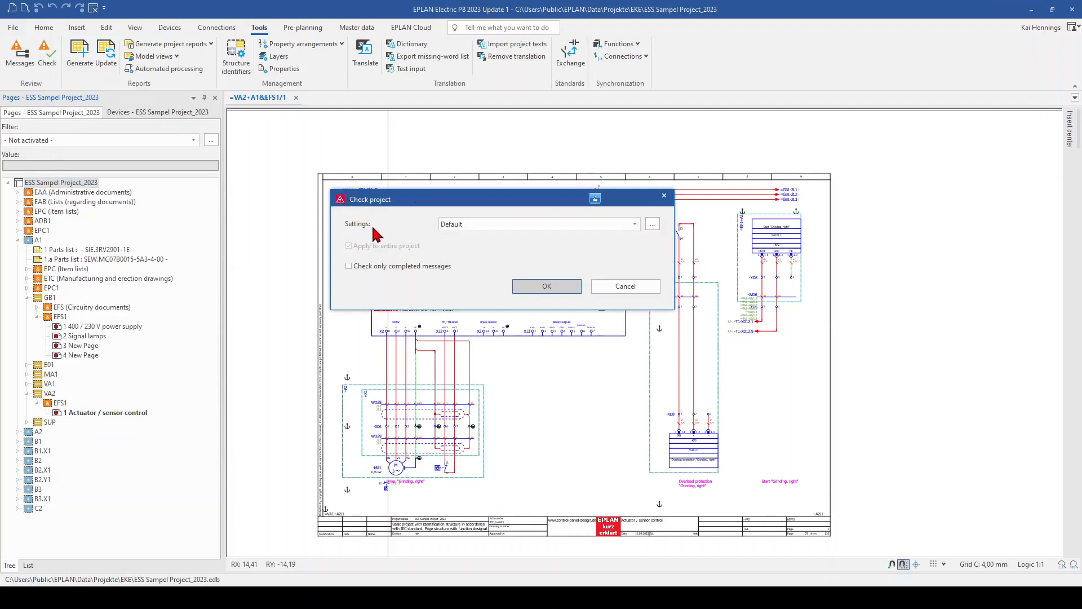
click(635, 225)
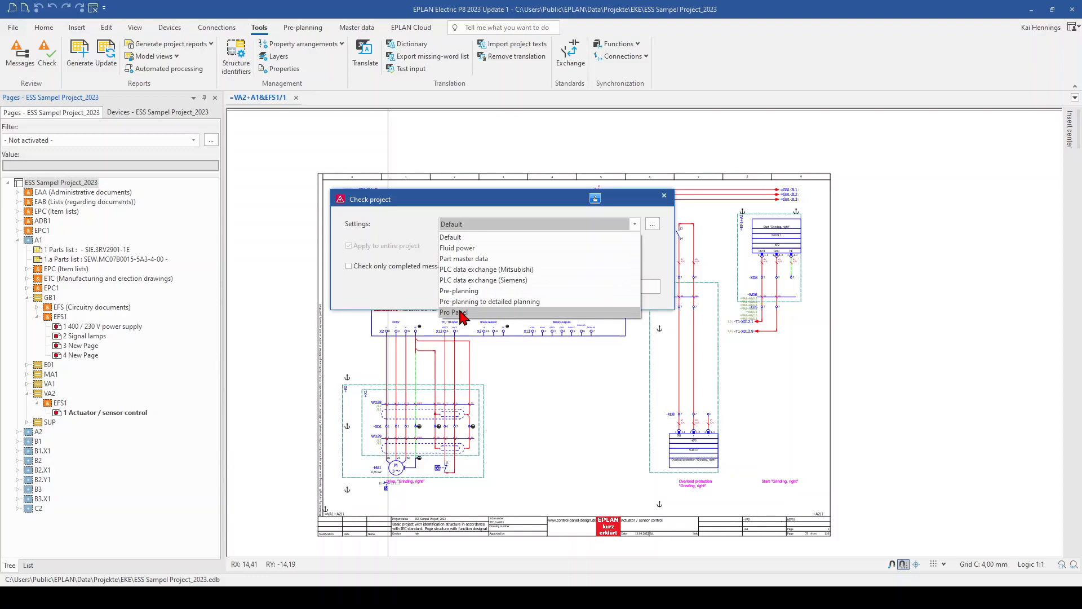
click(407, 234)
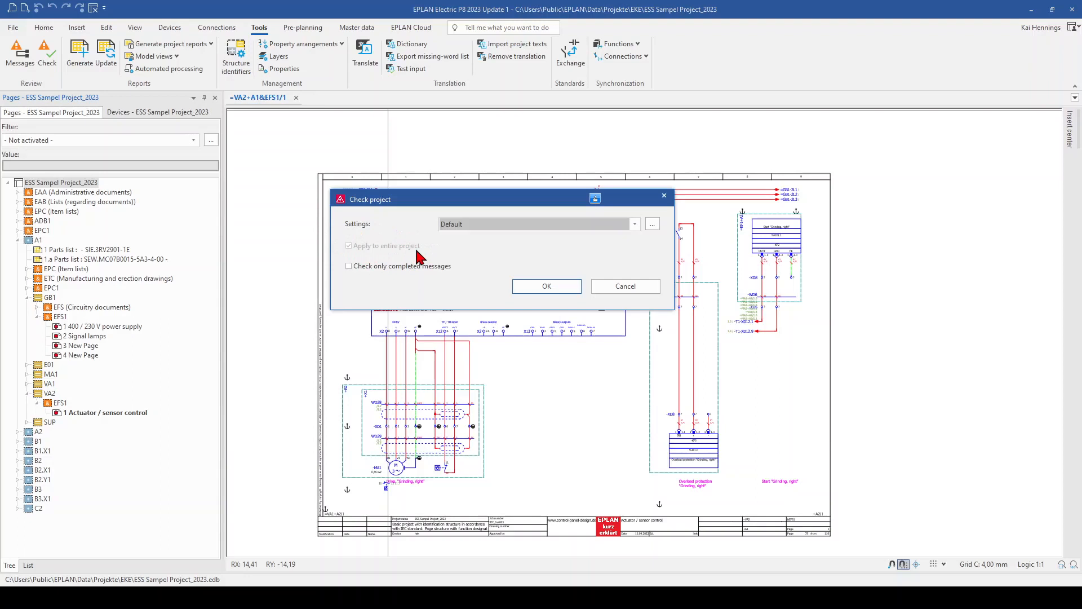
click(609, 286)
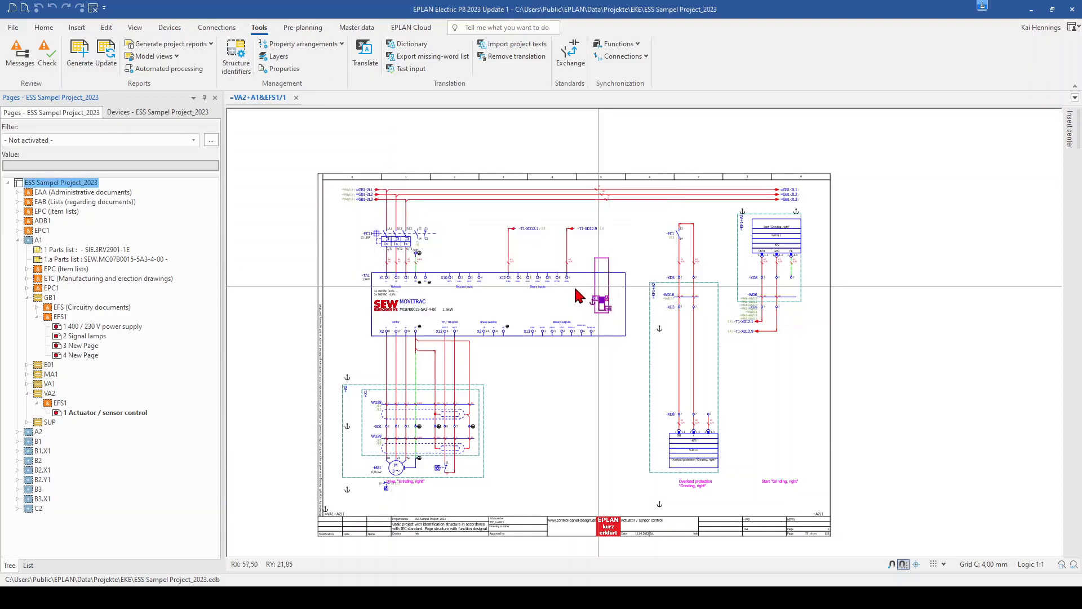
- Check the project with the Default settings from the 400 / 230 V power supply page, applying the check to the entire project
click(87, 326)
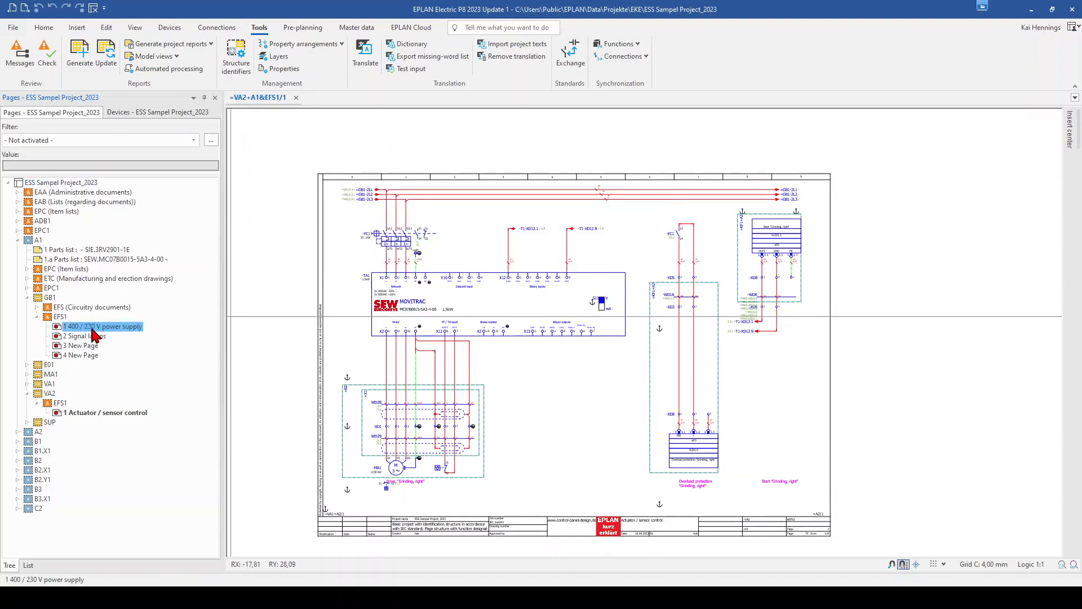
click(51, 52)
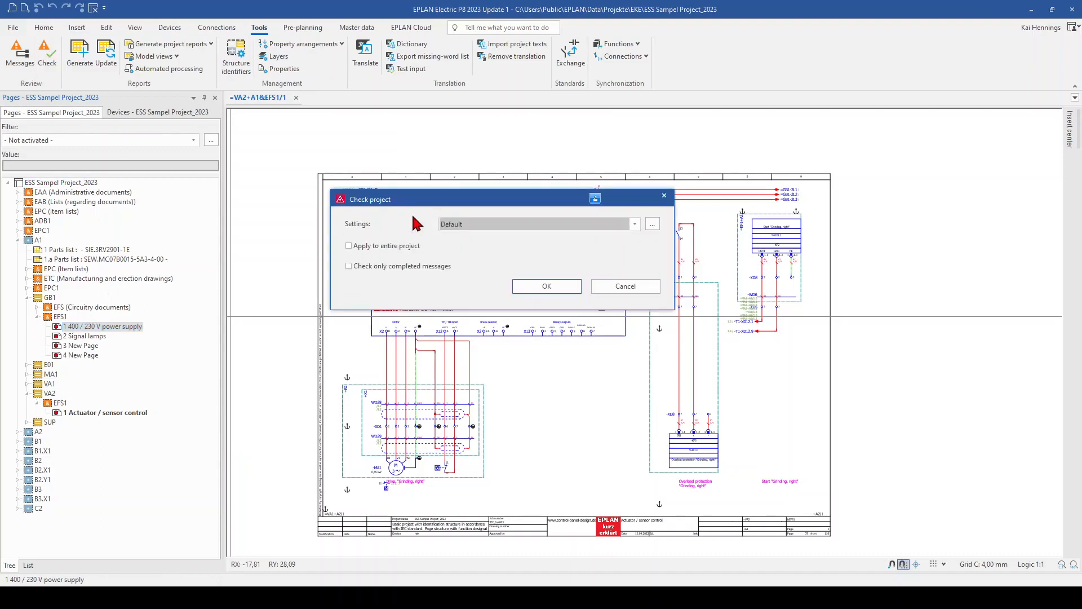
click(370, 247)
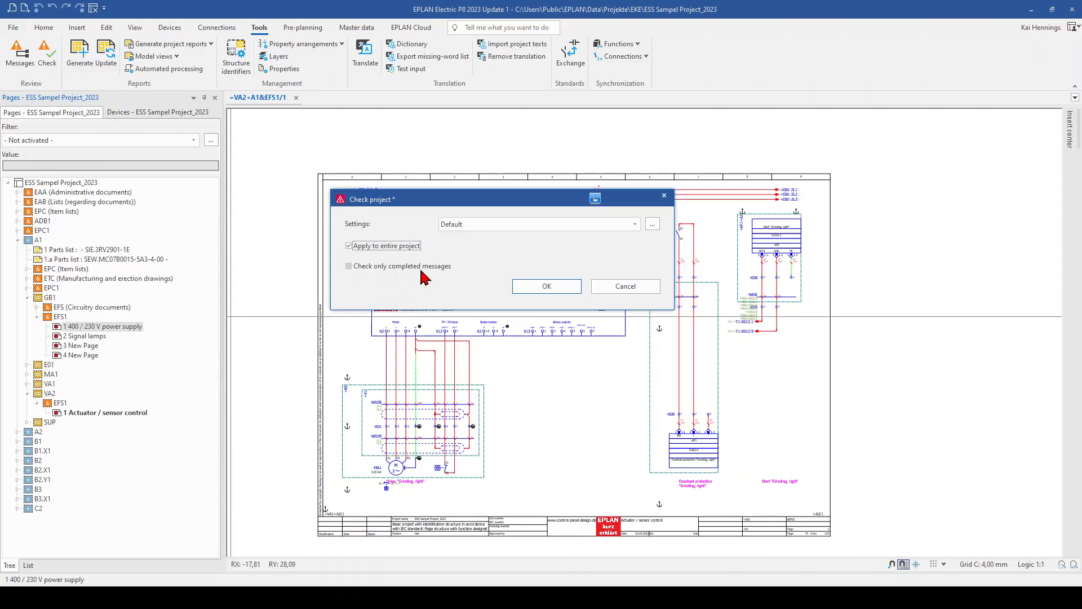
click(546, 286)
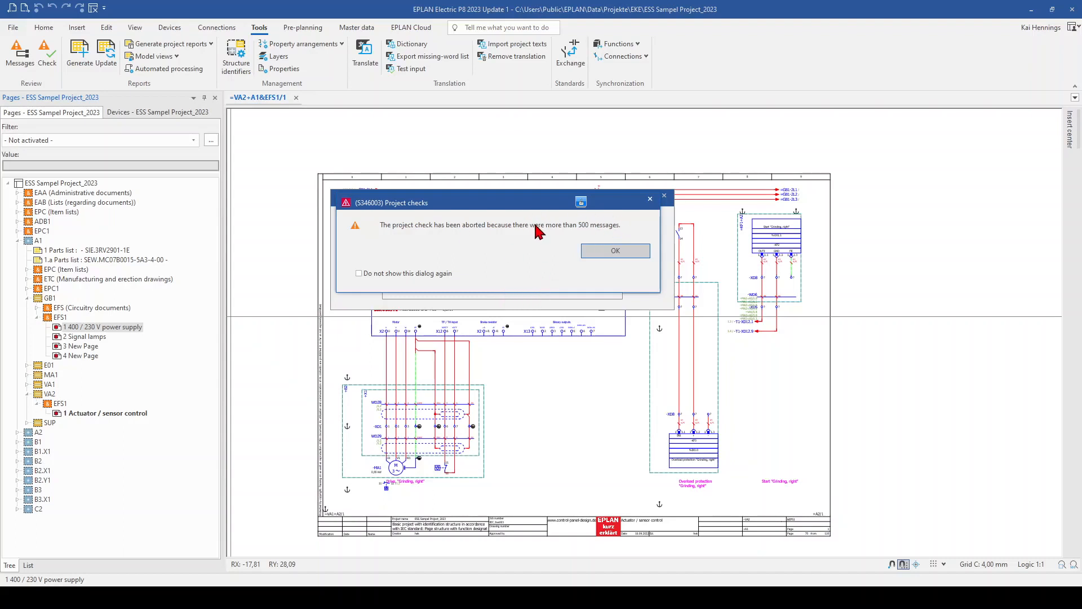
click(612, 251)
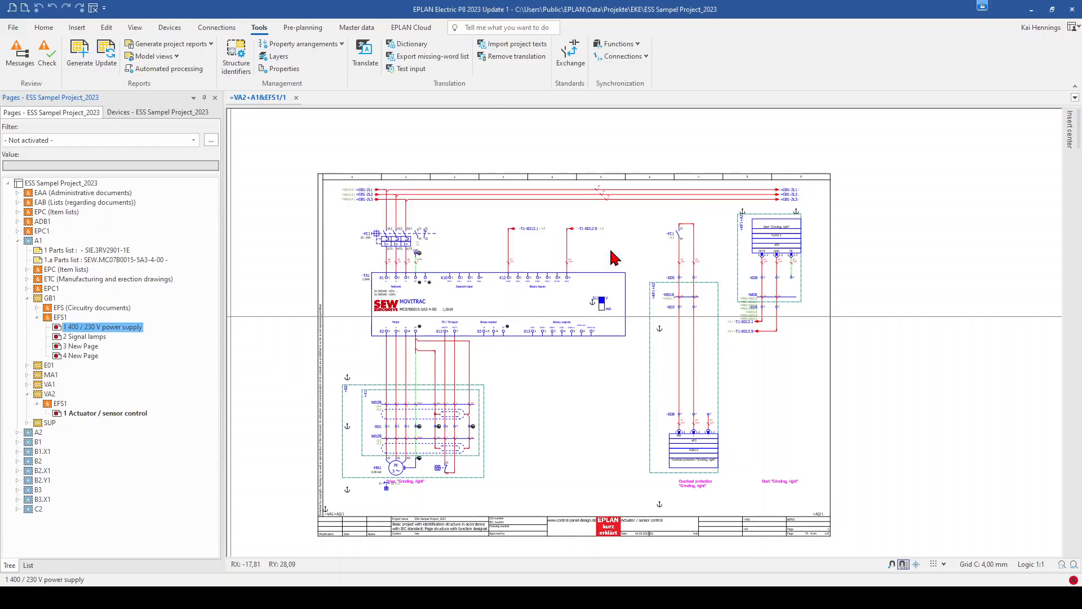
- Set the maximum number of check run messages to 1000 in the project's message management settings
click(13, 27)
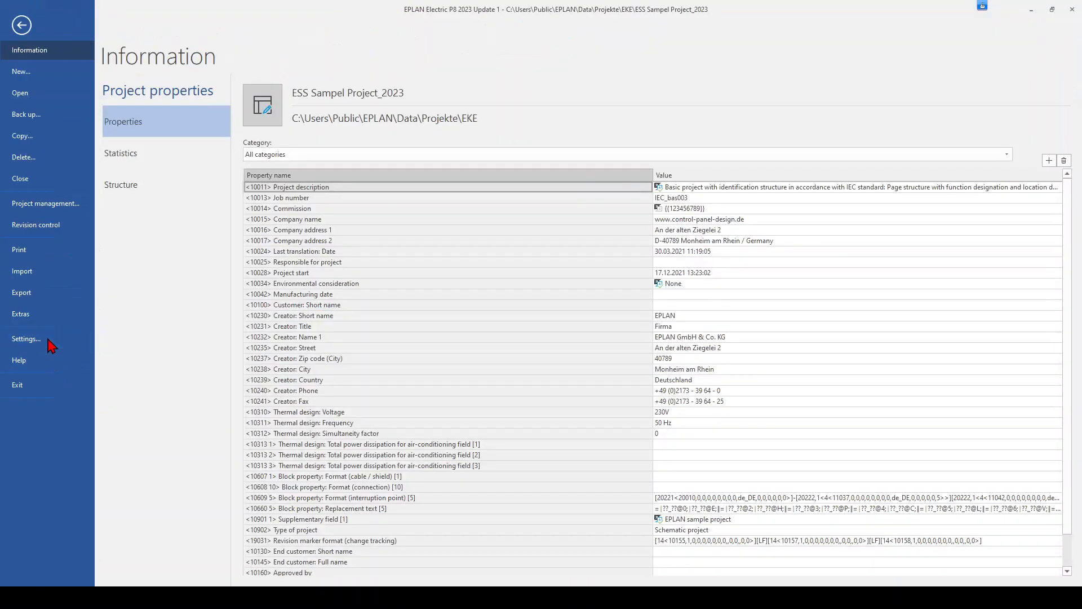
click(50, 346)
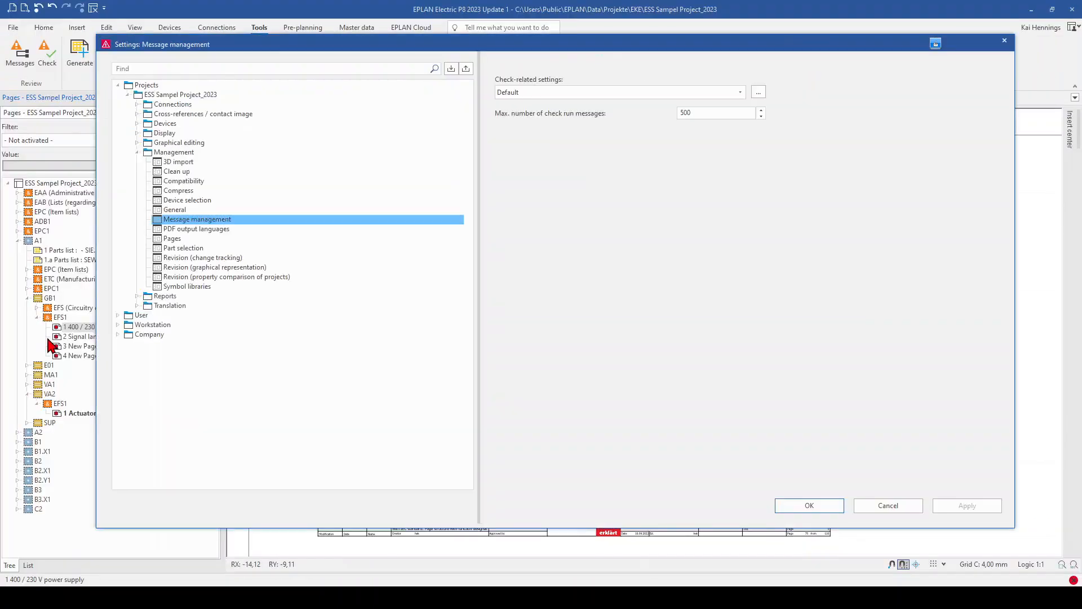
click(146, 94)
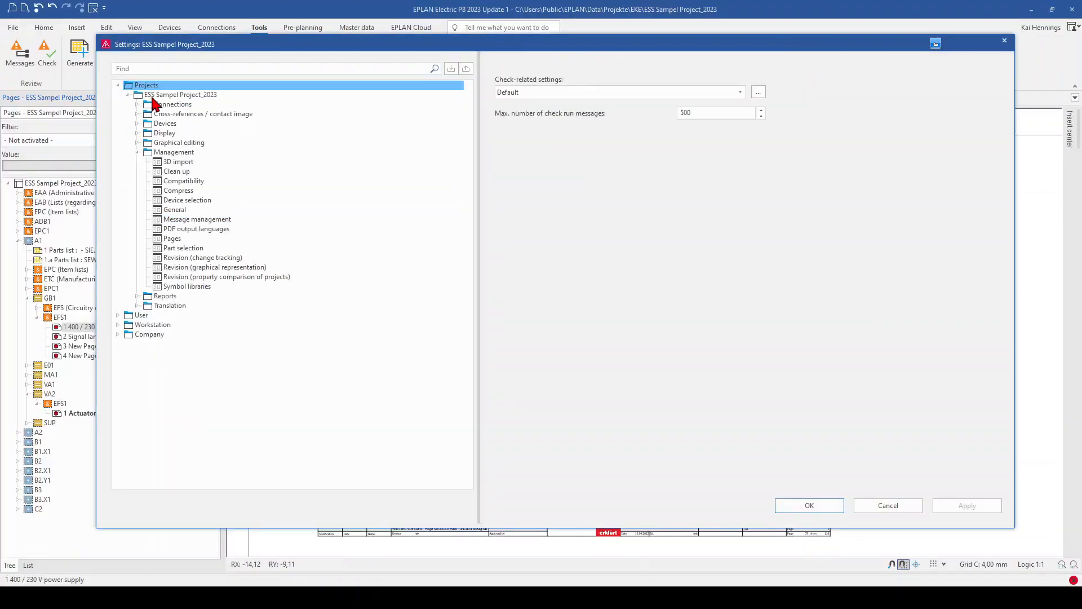
click(178, 152)
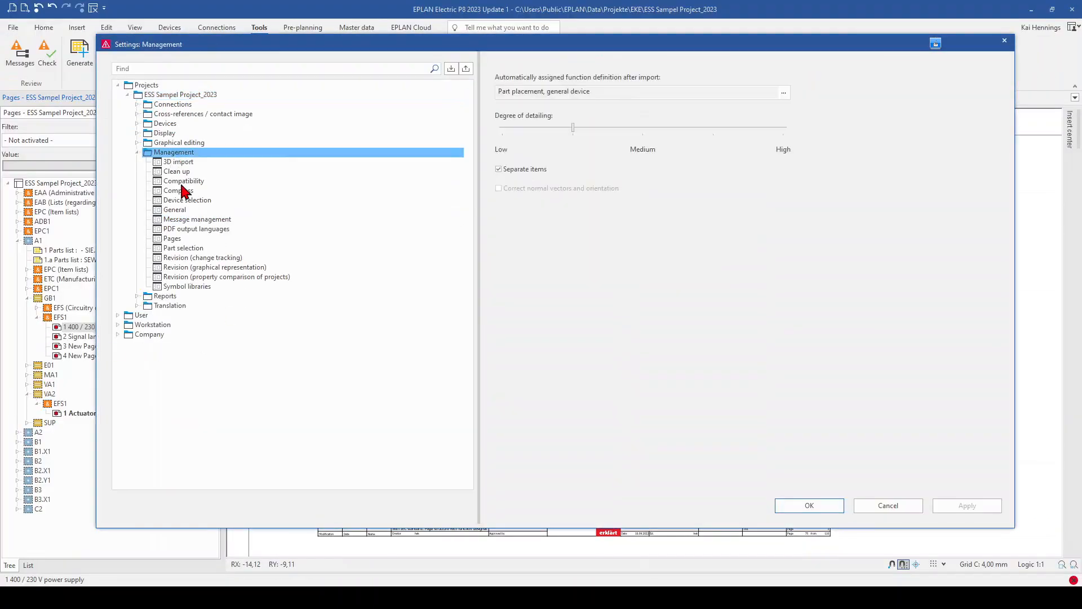
click(188, 219)
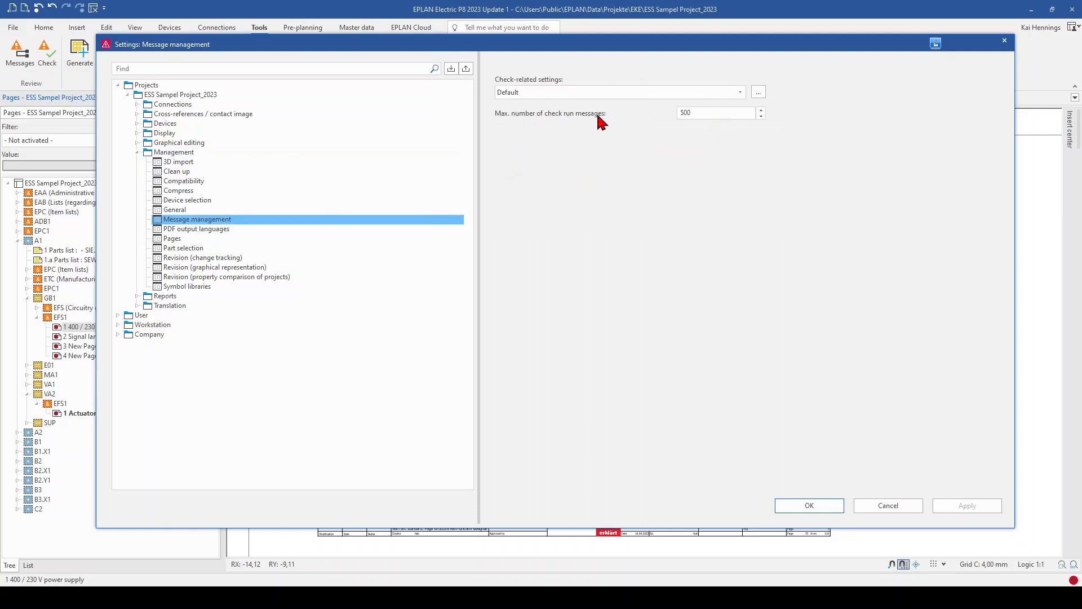
double_click(699, 115)
text(1000)
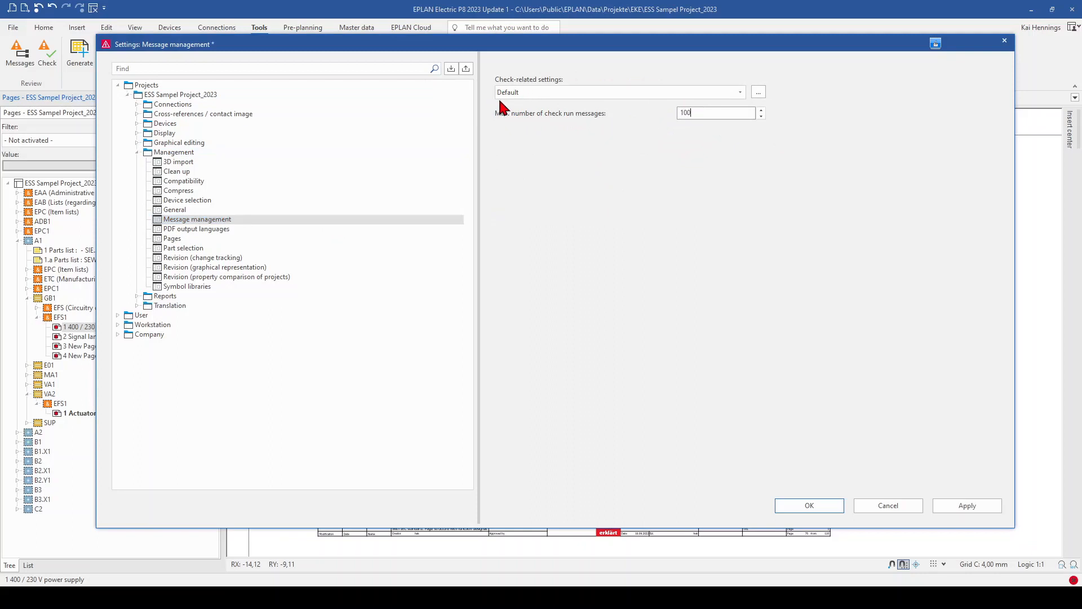
click(967, 506)
click(824, 506)
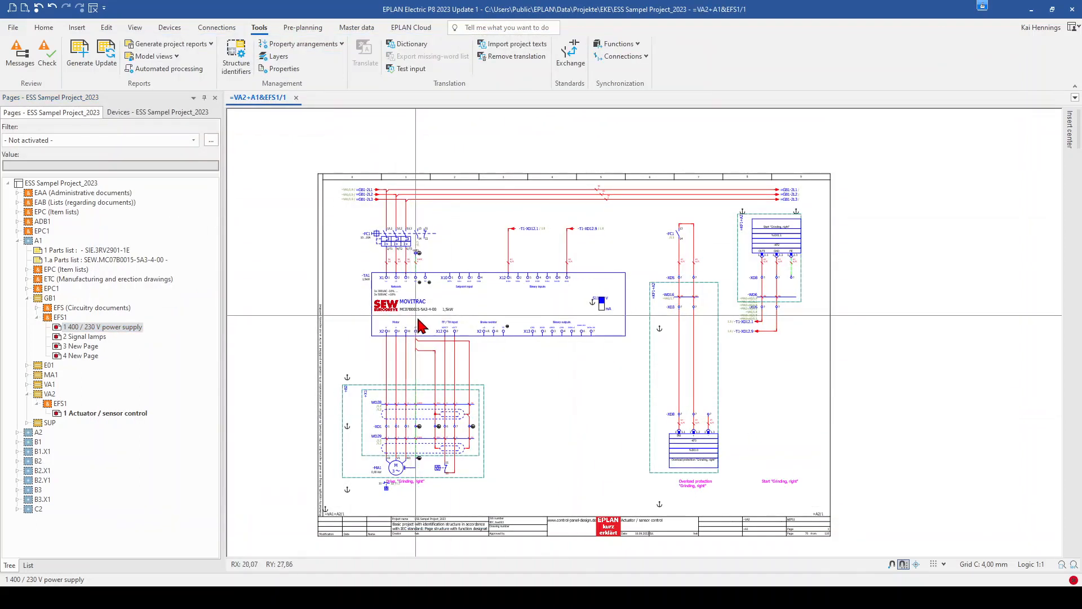
- Run the check on the whole ESS Sampel Project_2023 again with the Default settings
click(89, 184)
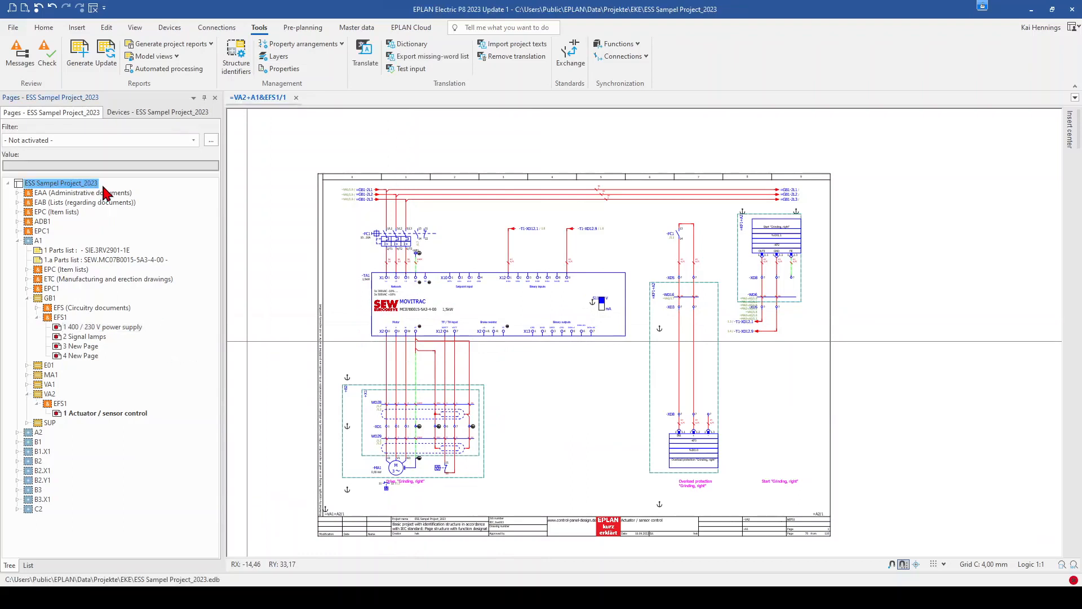
click(49, 65)
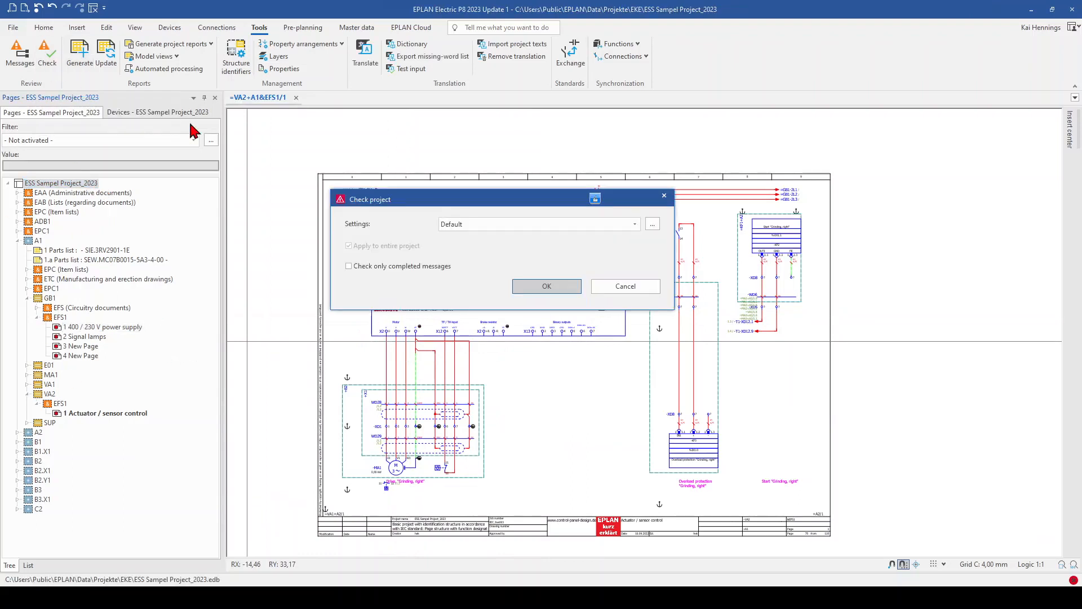
click(553, 285)
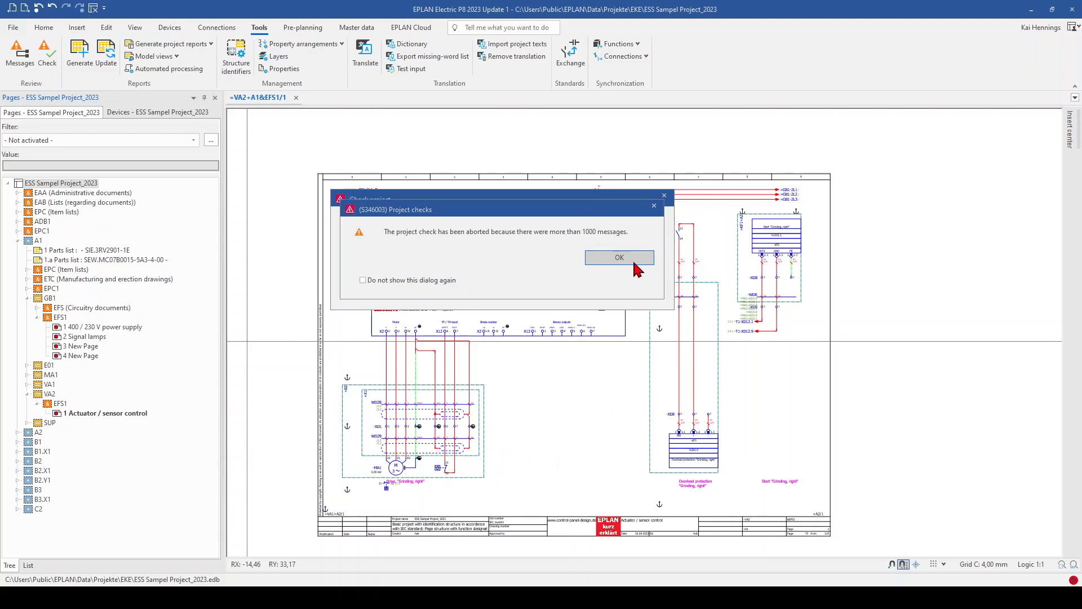
key(Return)
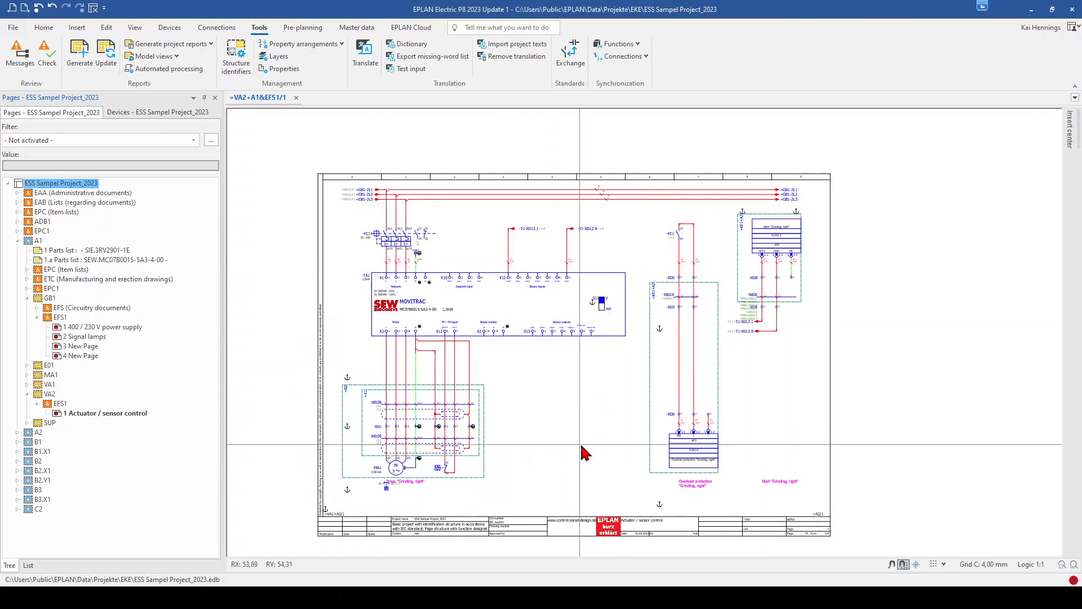
- Open message management and mark the first message, for terminal +A1-XD3:8, as completed
click(24, 56)
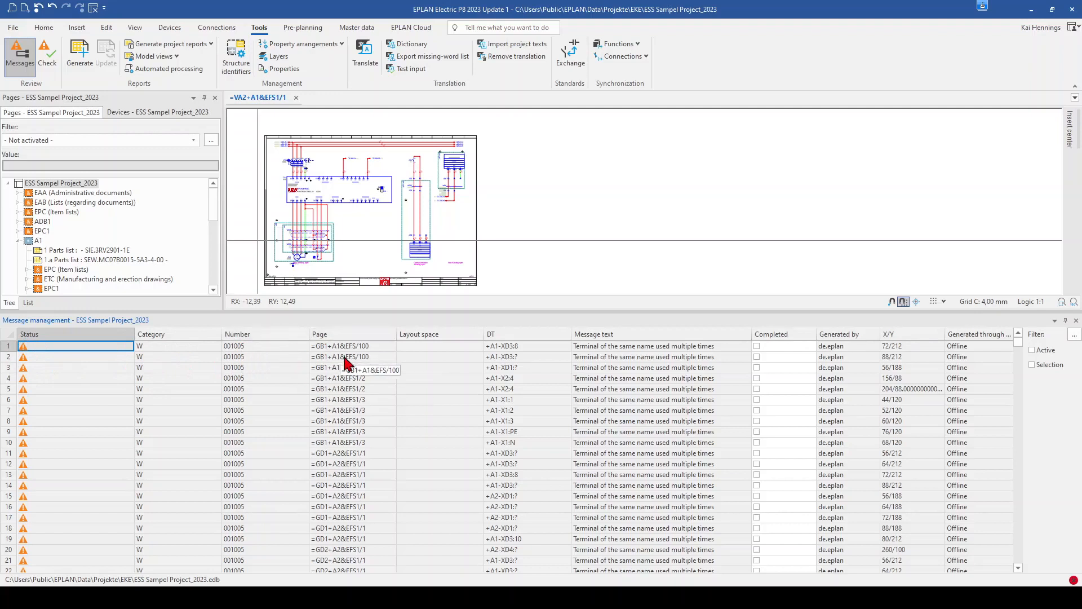
click(601, 347)
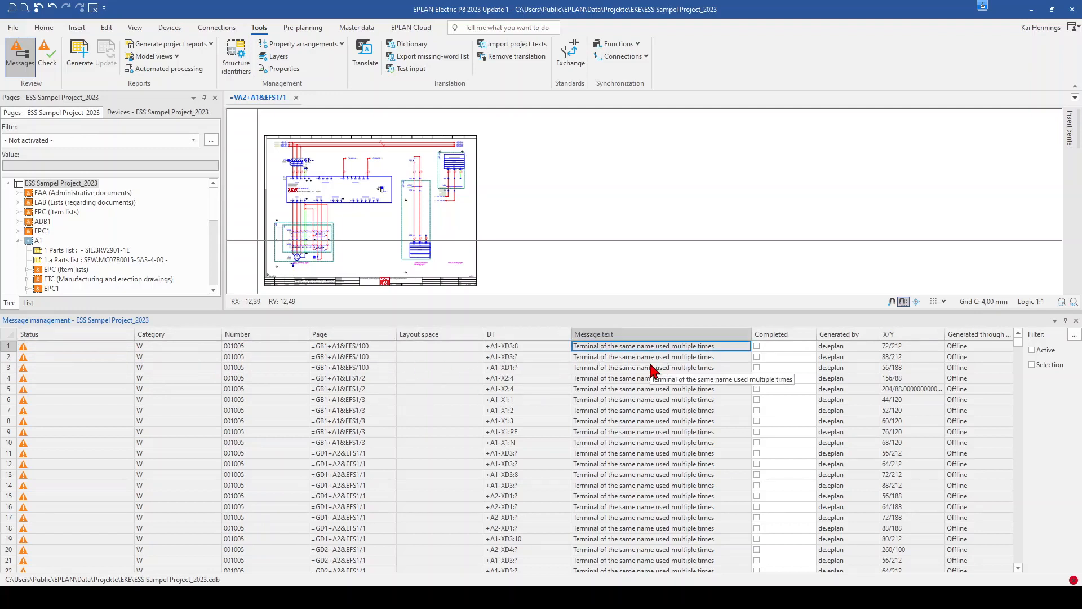
click(757, 346)
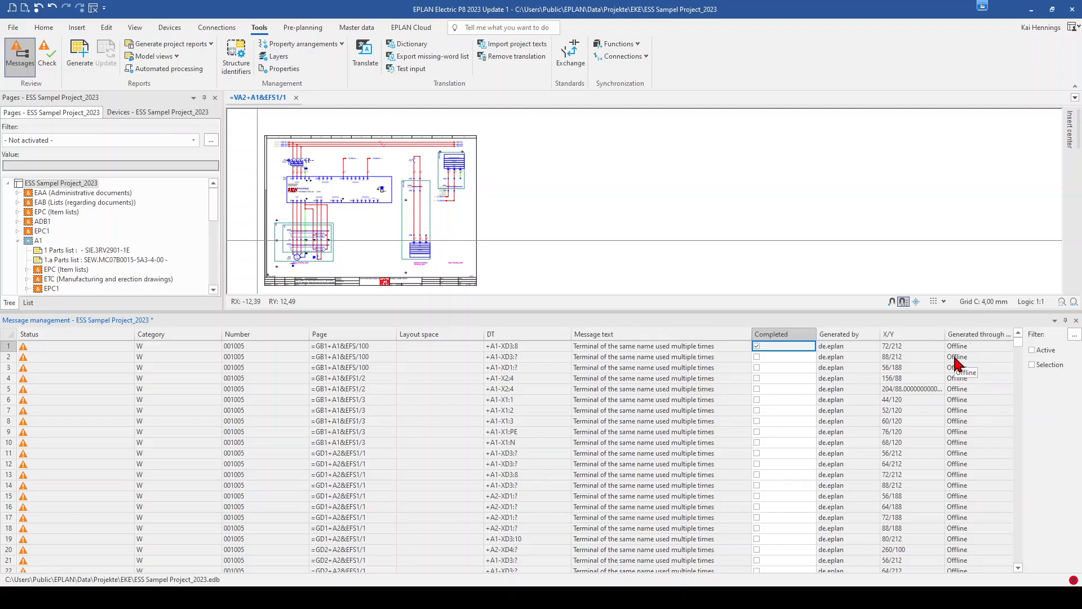
- Browse the check messages and sort the list by page, finally by message text
click(620, 334)
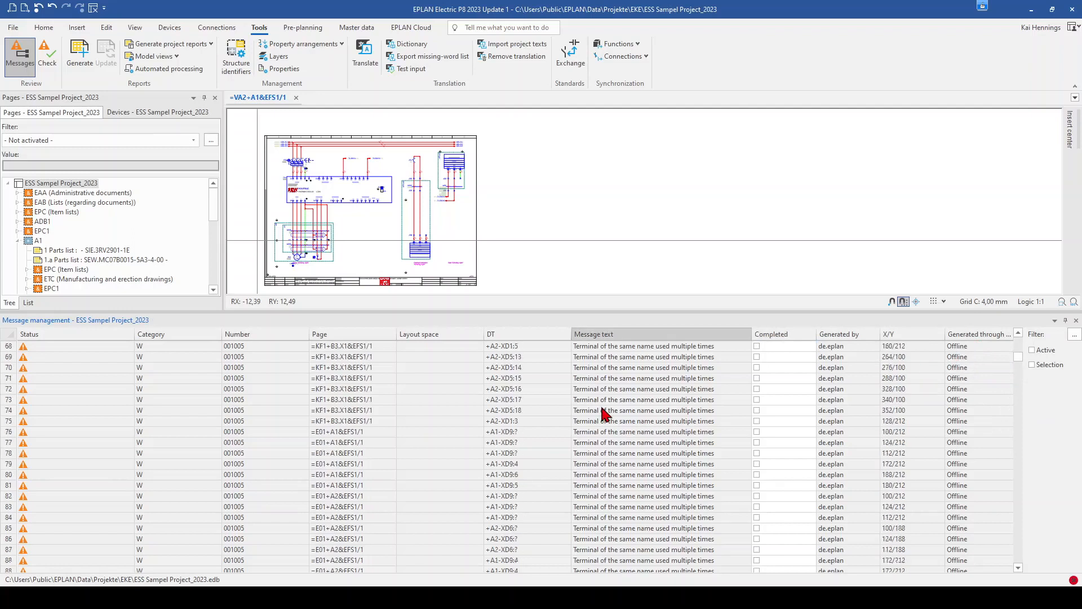
scroll(605, 415, down, 20)
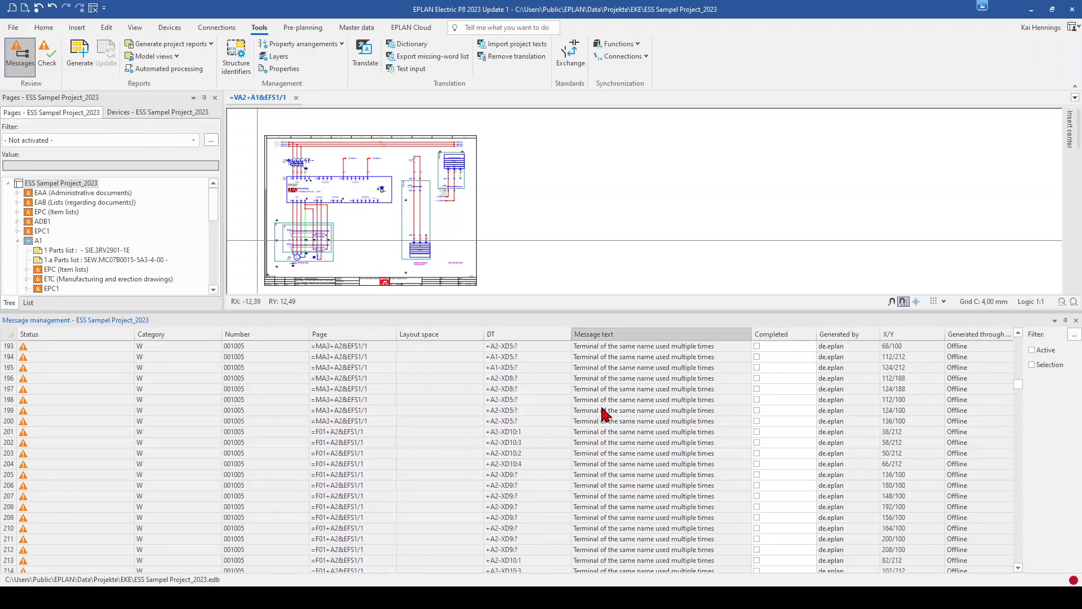
scroll(604, 414, down, 8)
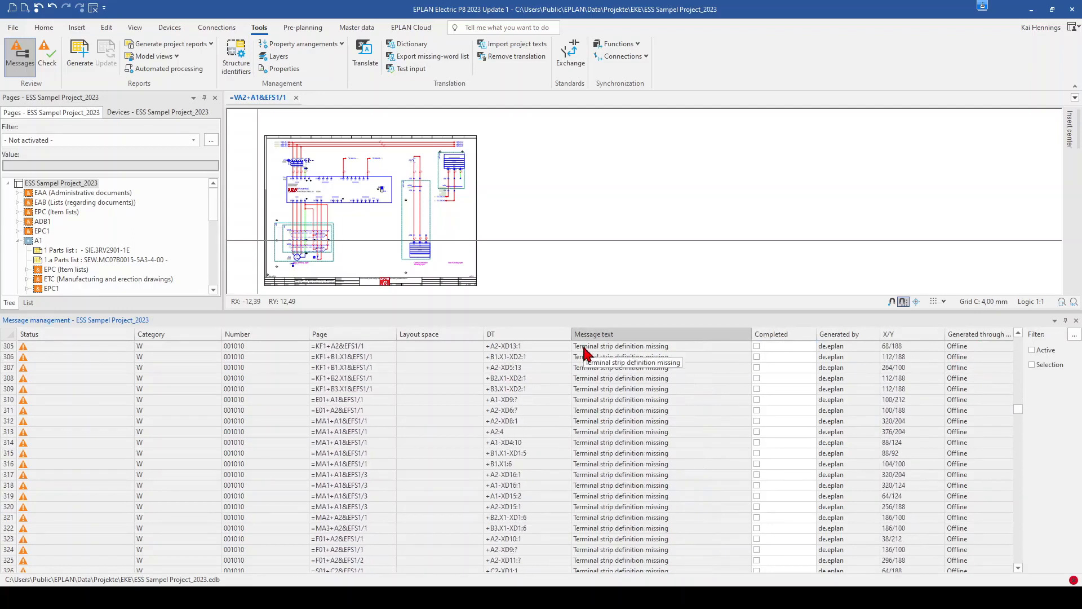
click(236, 336)
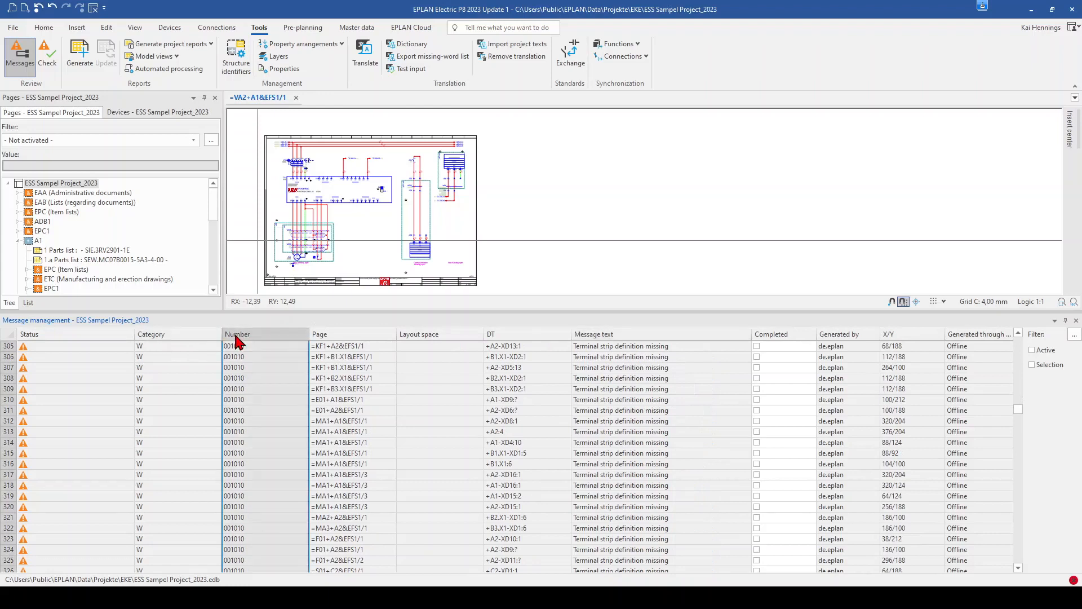
click(349, 336)
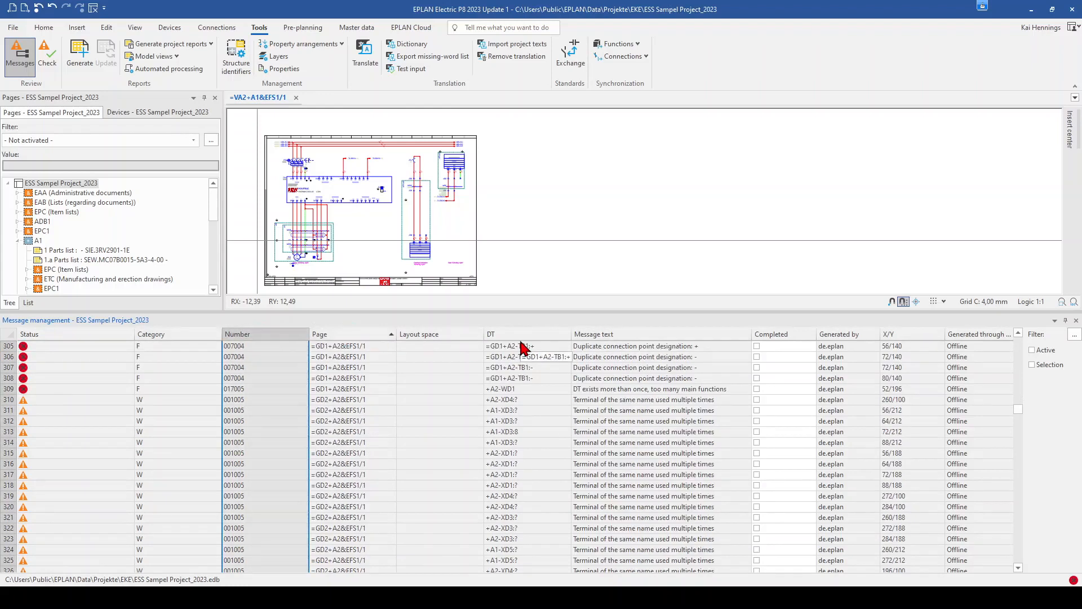
click(602, 336)
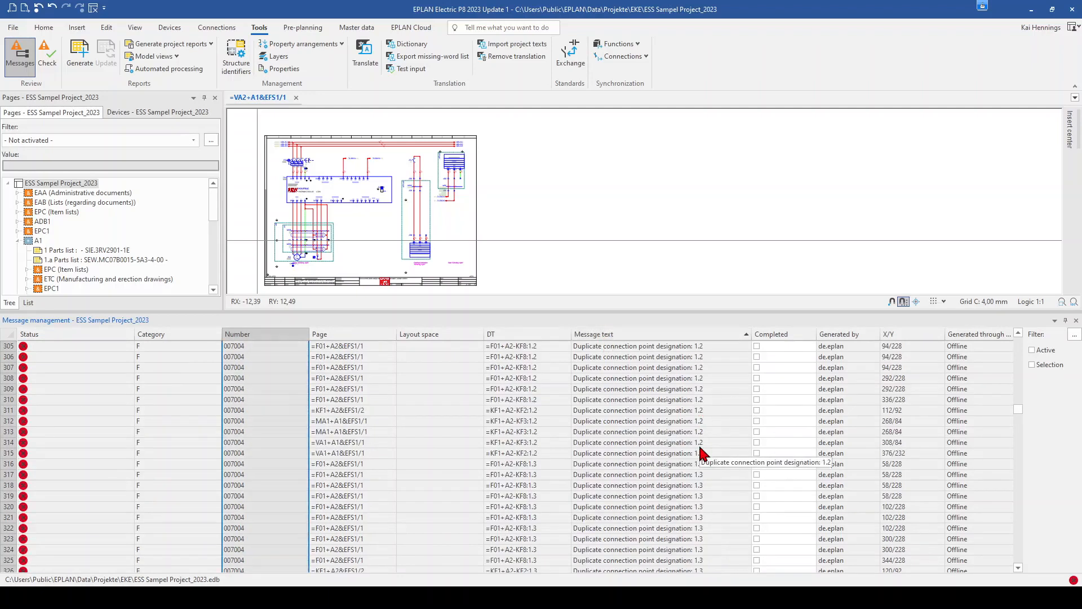
- Go to terminal +A1-XD9:4 in the schematic from its duplicate-name message, and consult the online help on that message
click(511, 389)
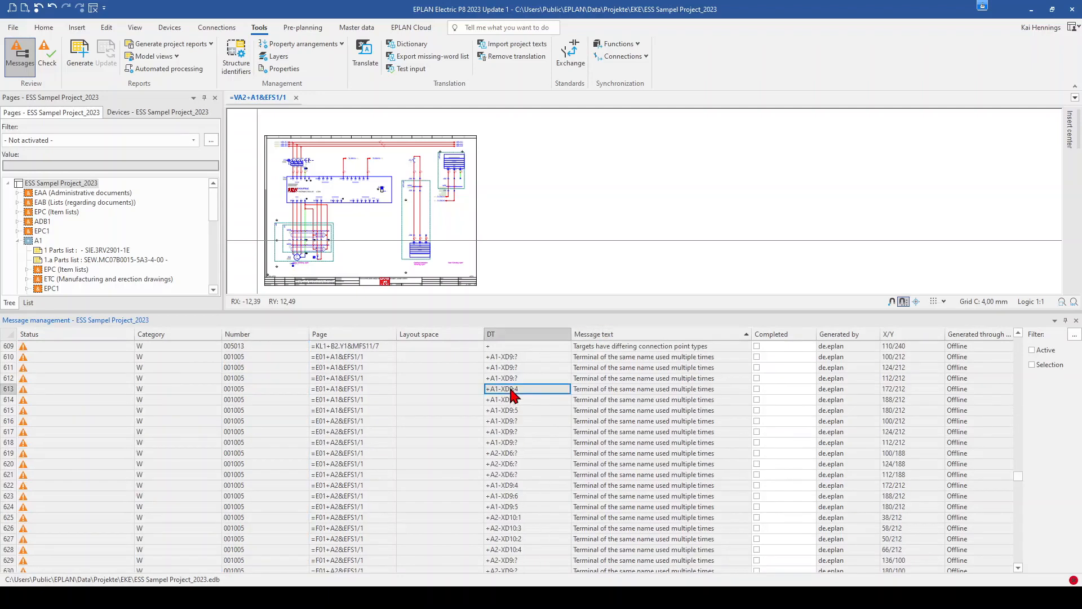
right_click(512, 395)
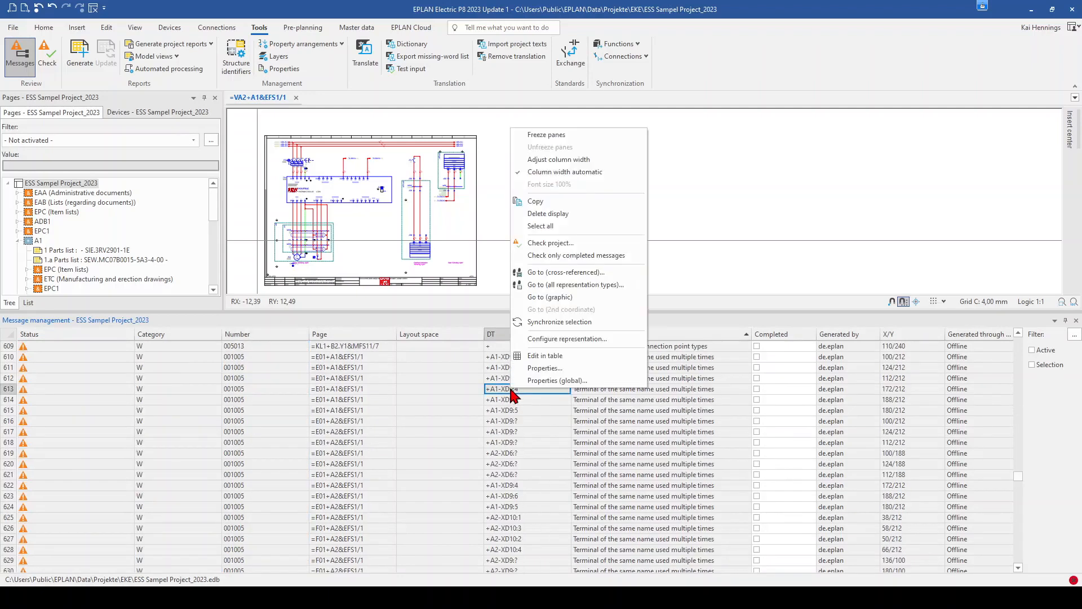
click(541, 297)
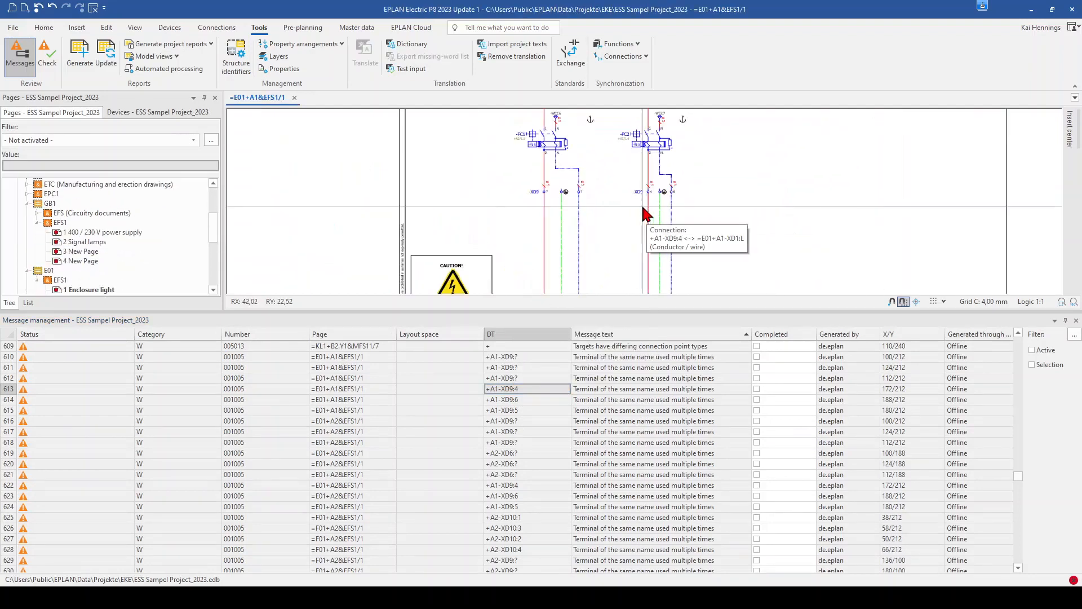
scroll(641, 203, up, 2)
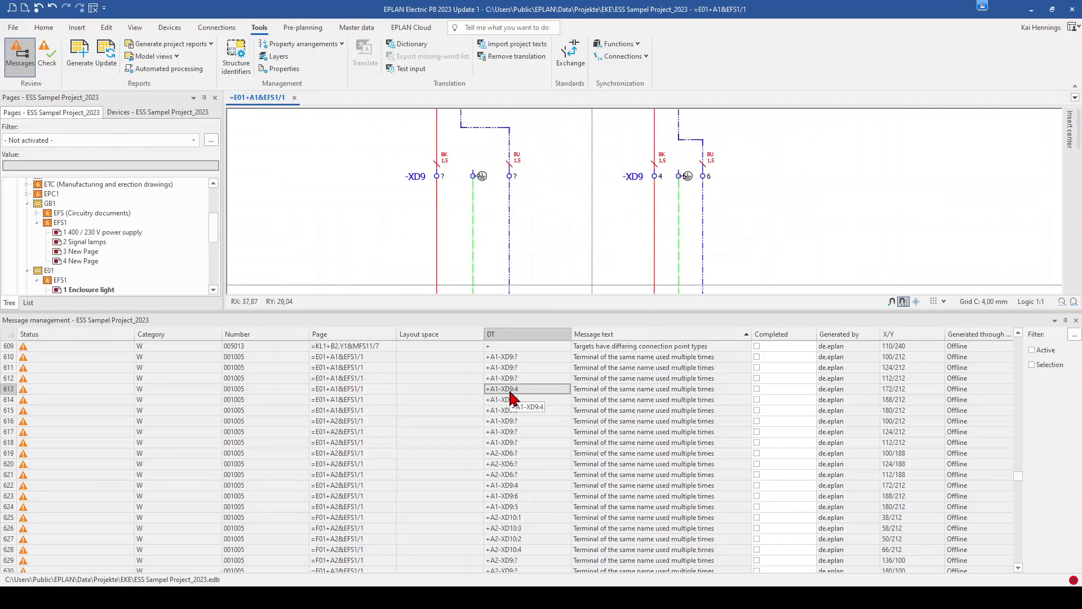
click(616, 389)
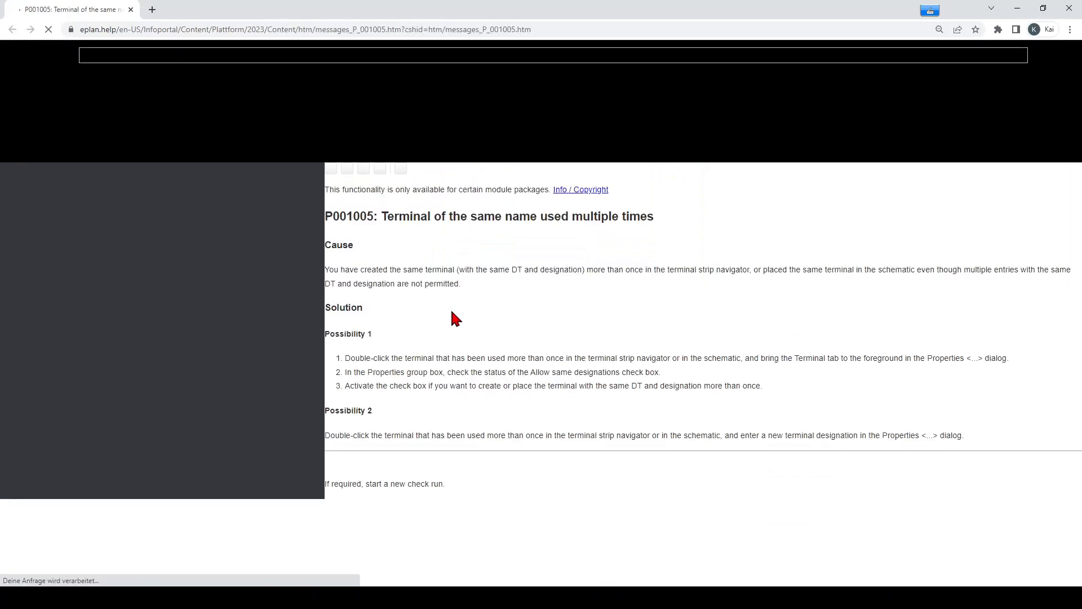
drag(357, 142, 415, 144)
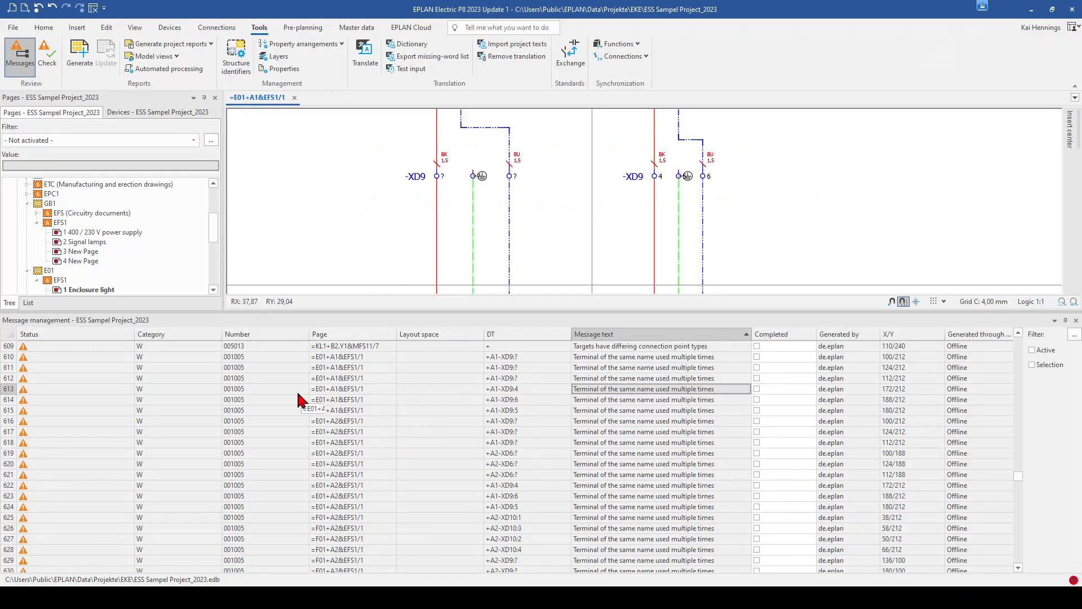
- Read the cause and the two possible solutions in the online help for message P001005, terminal of the same name used multiple times
click(236, 390)
click(237, 389)
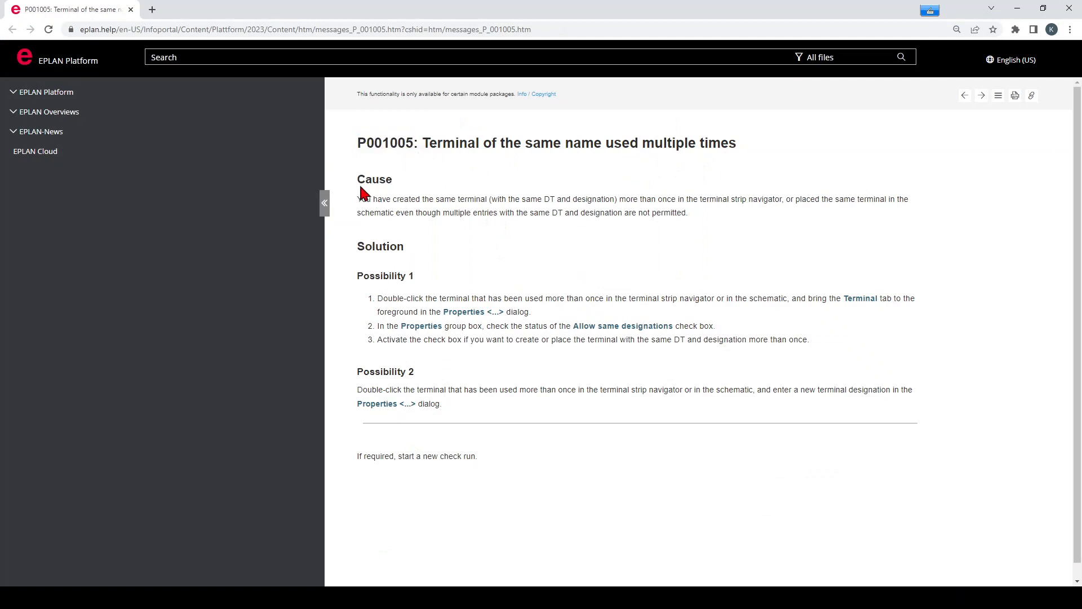
drag(355, 178, 737, 236)
click(621, 265)
drag(357, 247, 464, 401)
click(507, 406)
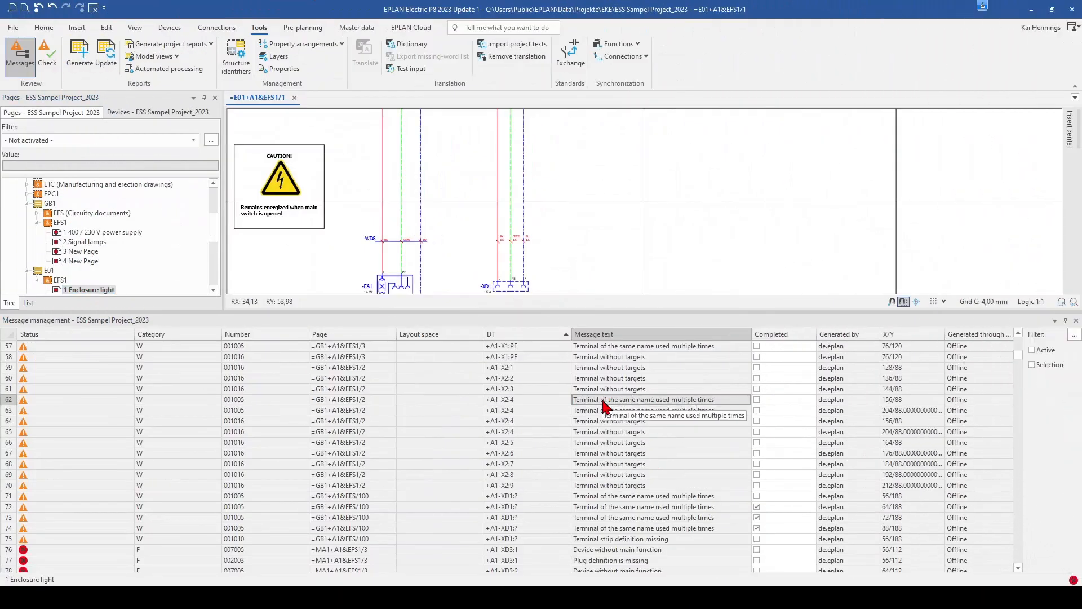
- Go to the graphic of terminal +A1-X2:4 on page =GB1+A1&EFS1/2 from its duplicate-name message
click(604, 400)
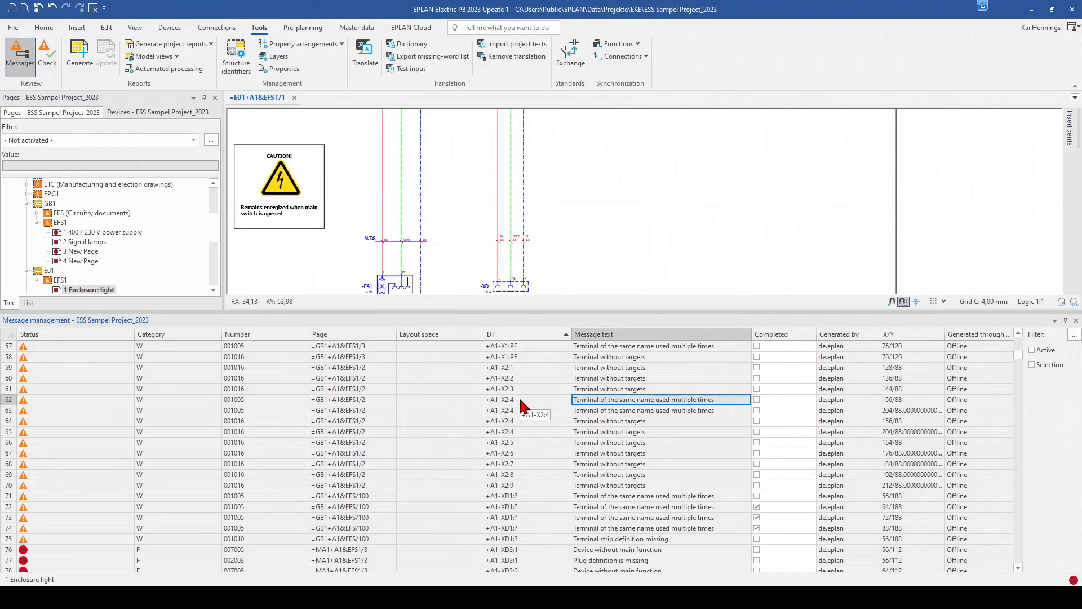
right_click(611, 404)
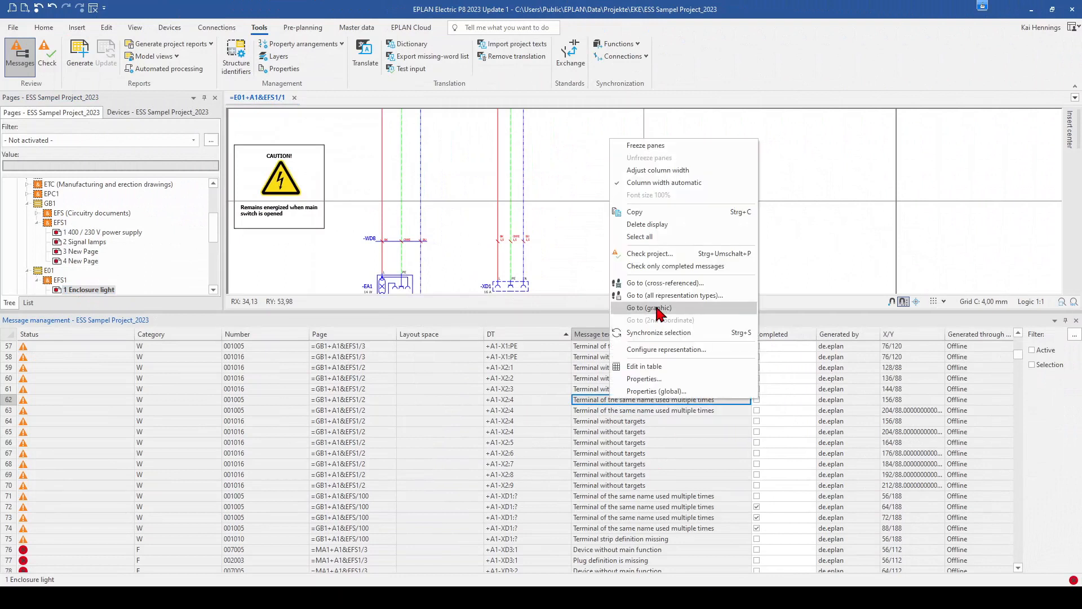
click(637, 310)
scroll(646, 203, up, 2)
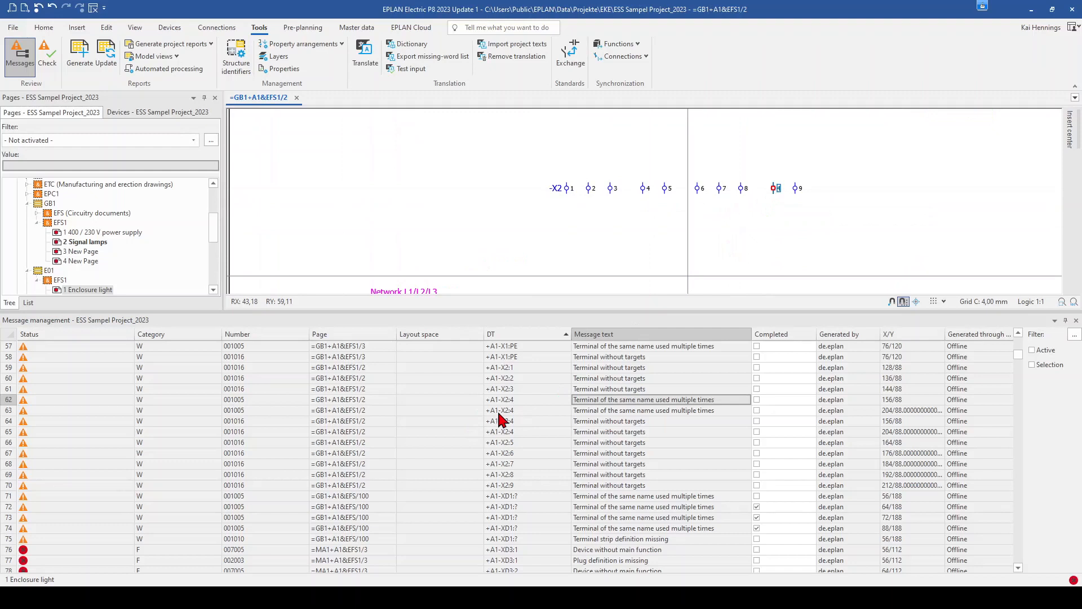
click(591, 400)
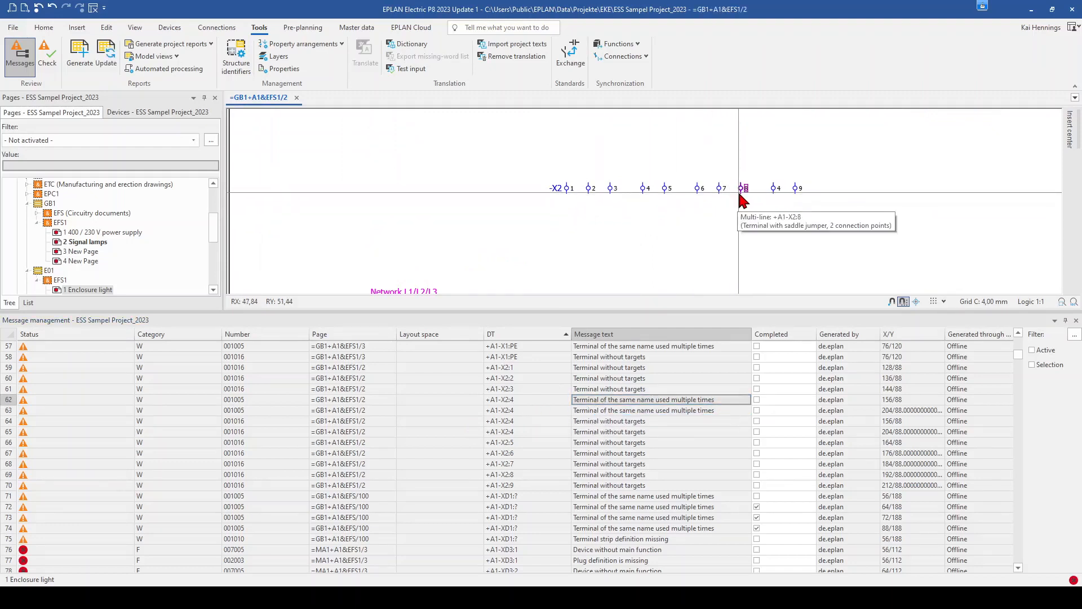
- Change the designation of the second terminal 4 on strip -X2 to 9 and that of the last terminal to 10
click(775, 190)
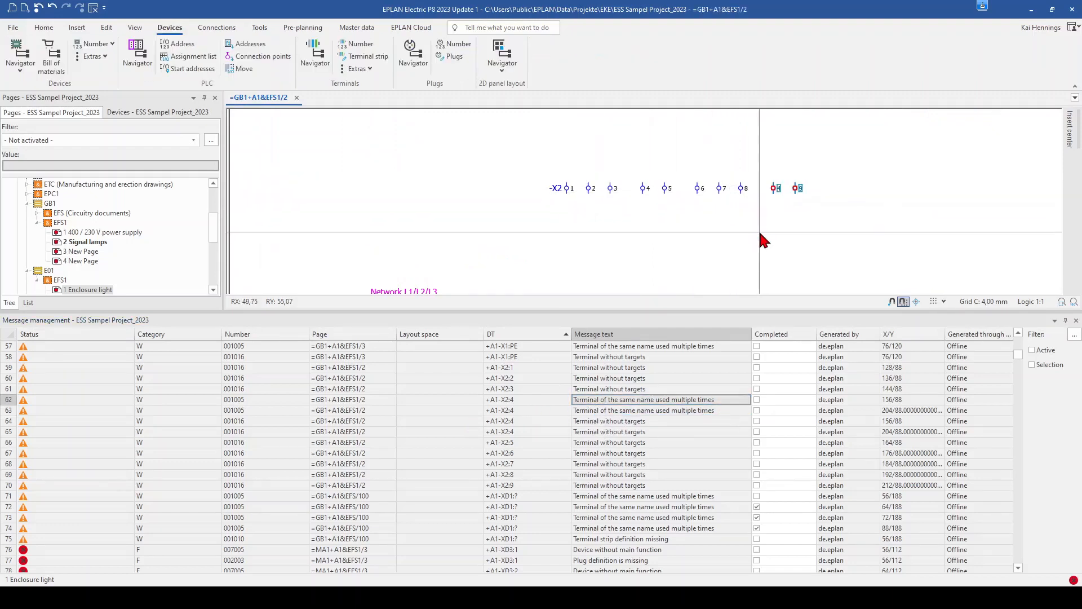
double_click(774, 191)
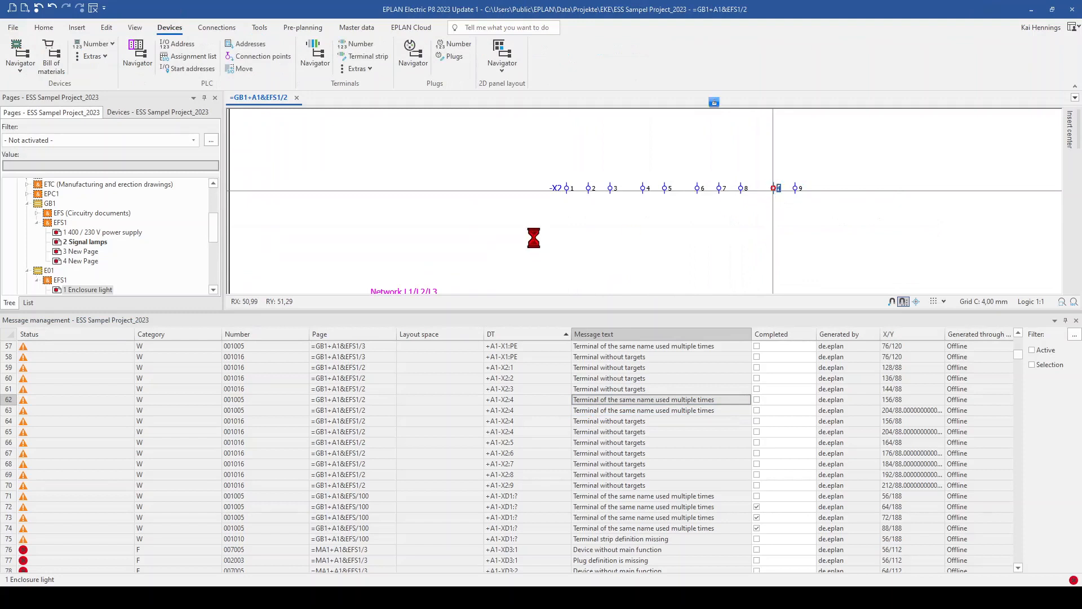
text(9)
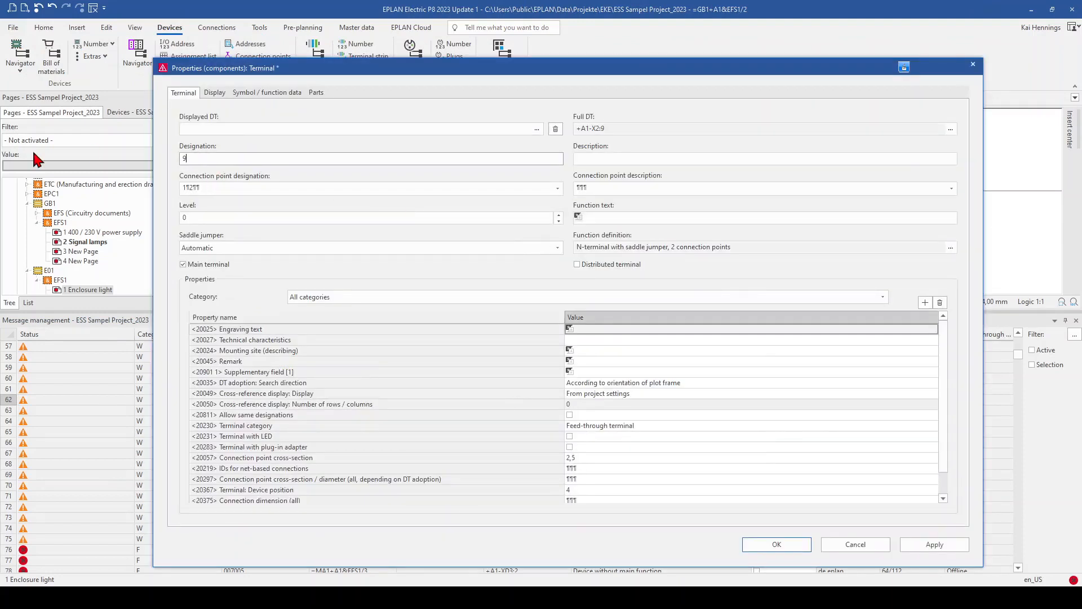
key(Return)
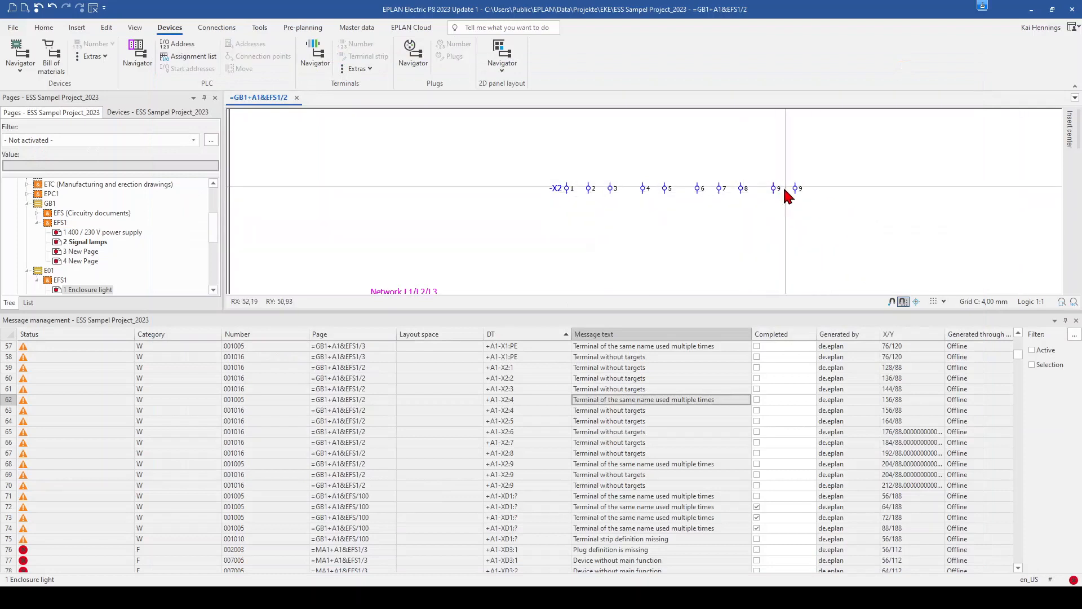
double_click(794, 189)
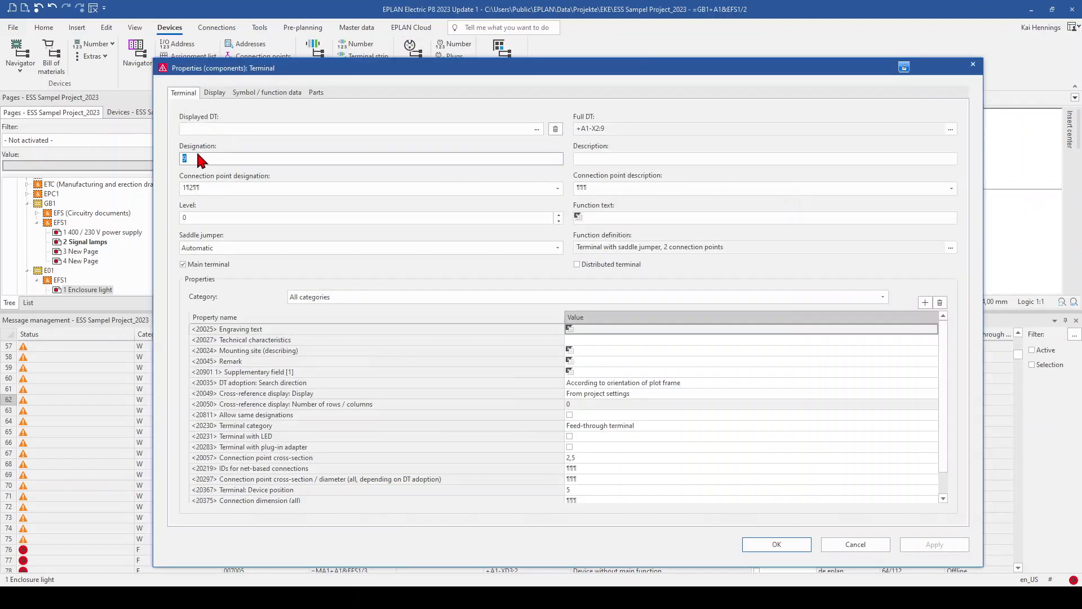
text(10)
click(775, 545)
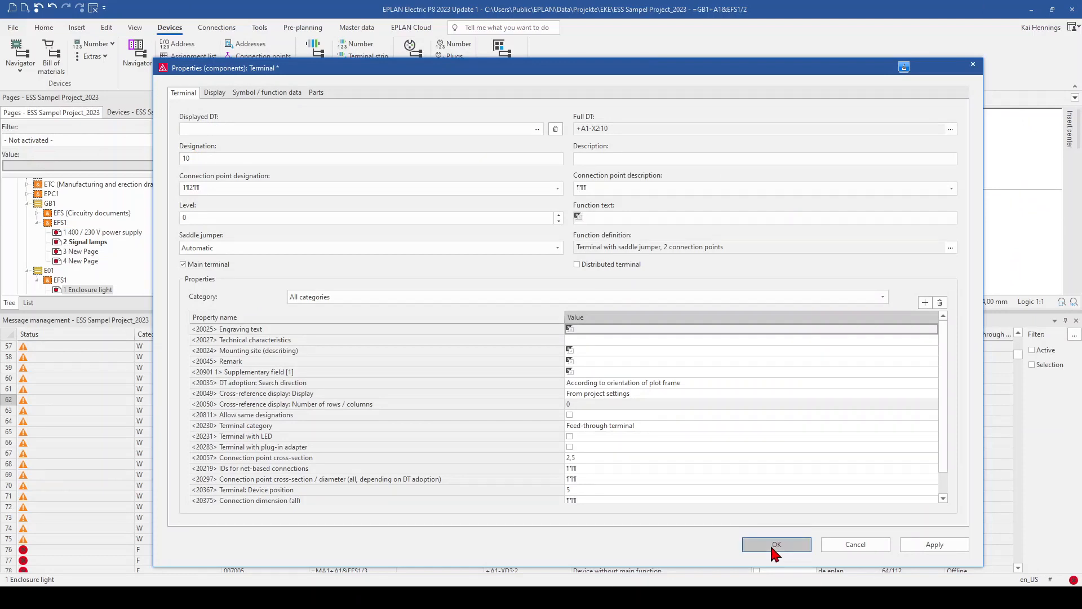
click(849, 207)
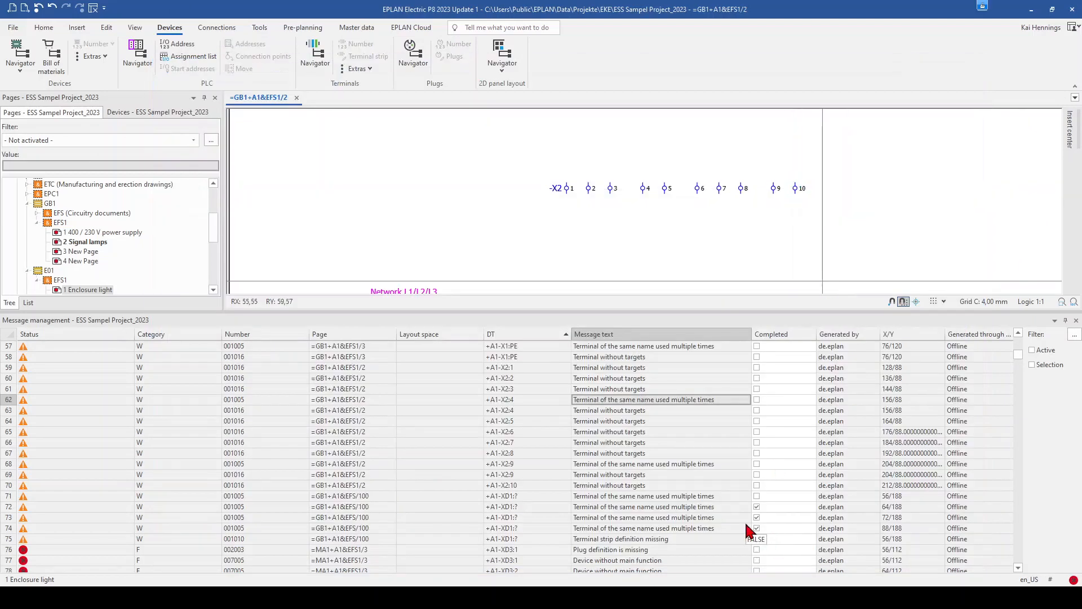
- Mark the duplicate-name message for +A1-X2:4 as completed and run a check of only the completed messages
click(757, 400)
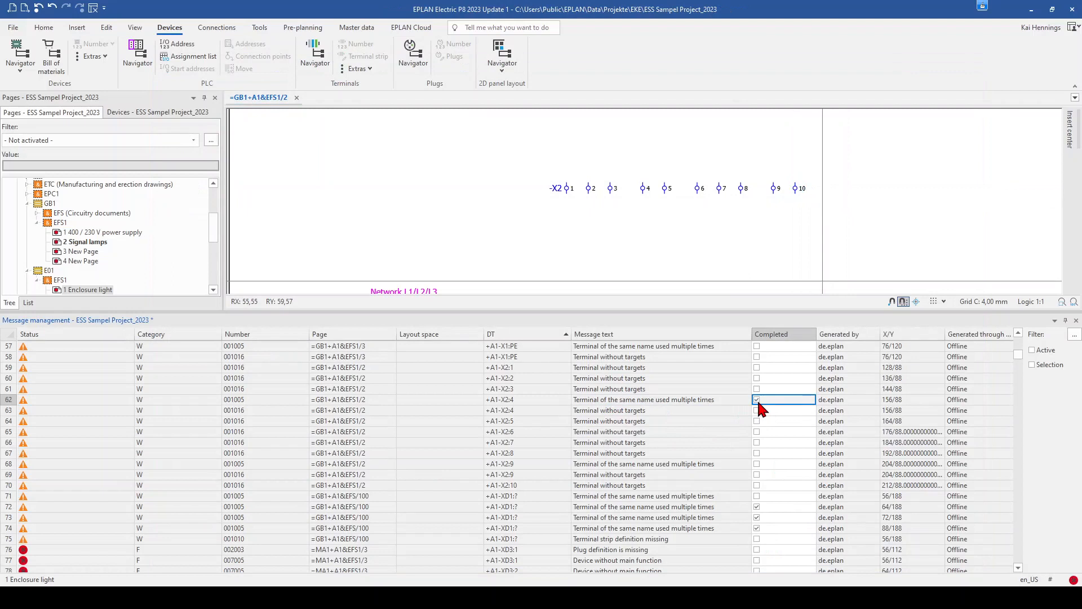
right_click(759, 402)
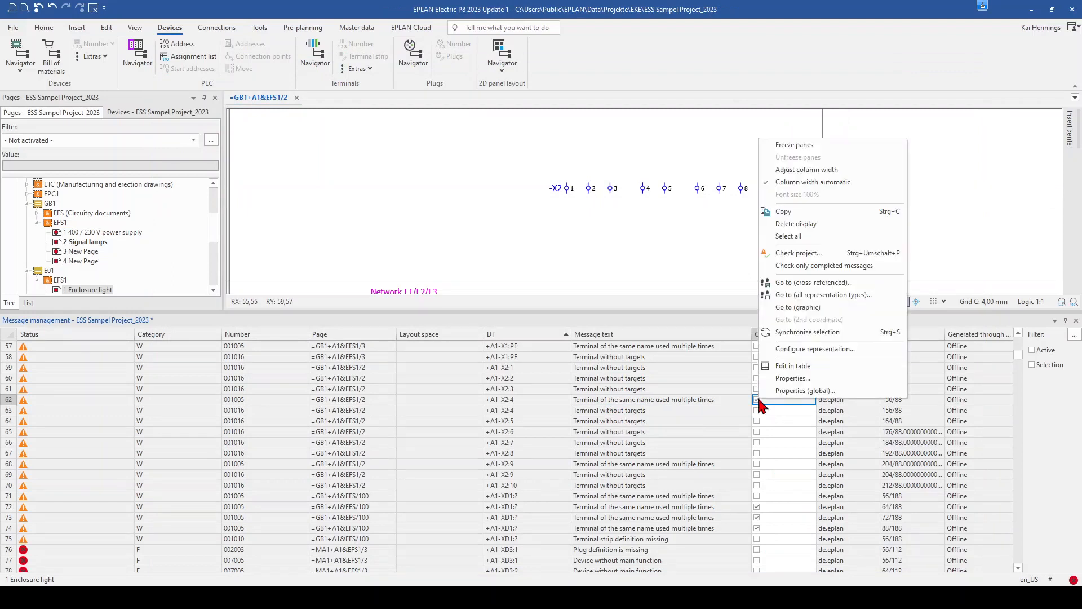
click(804, 266)
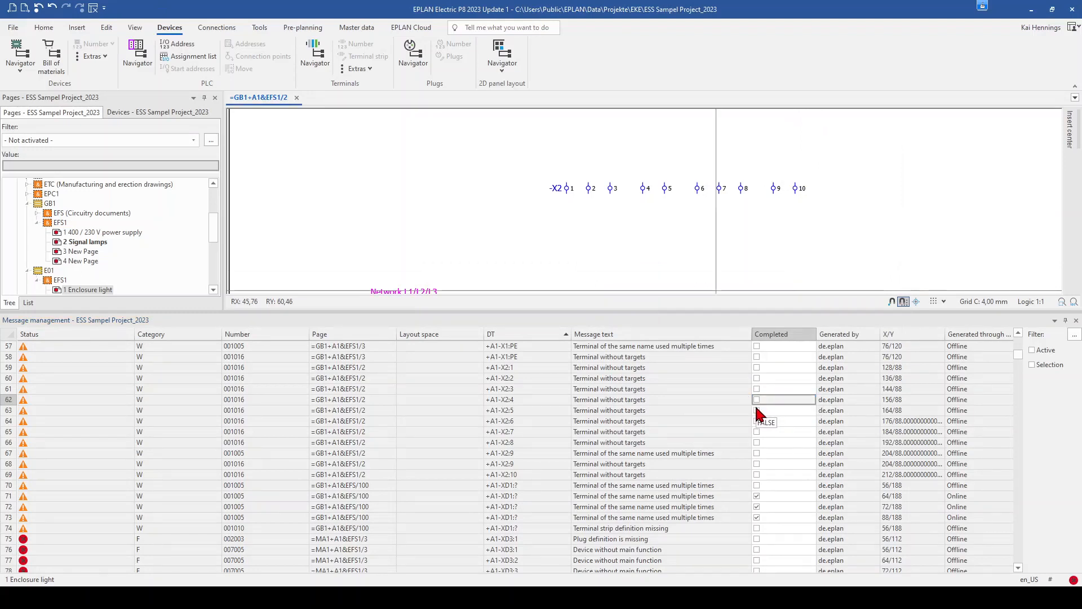
click(734, 400)
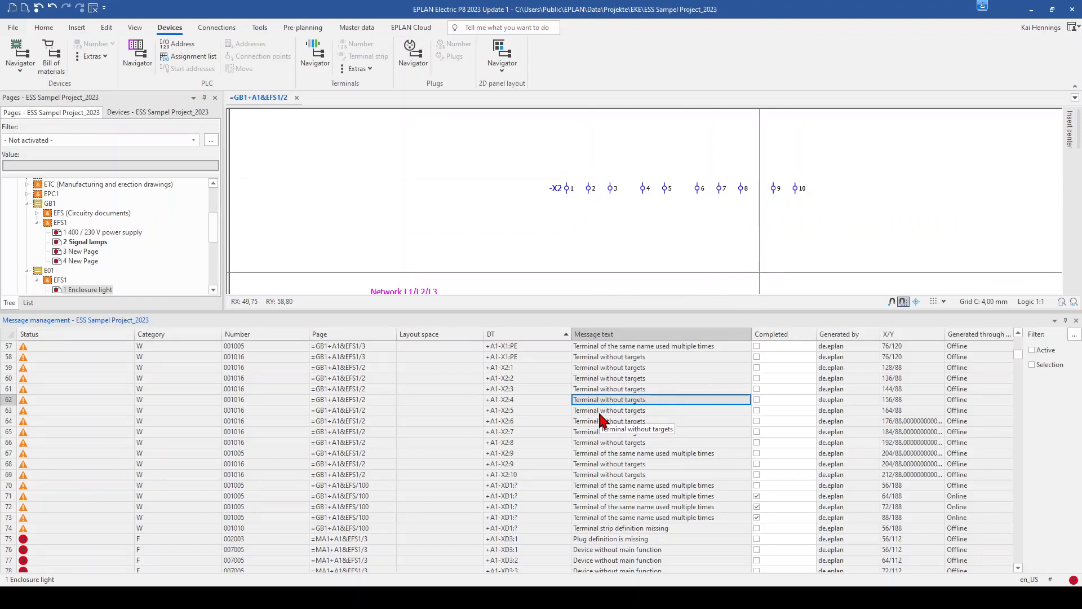
- From the project check's settings, copy the Default scheme as a new scheme named MyCheckrun
click(259, 27)
click(47, 57)
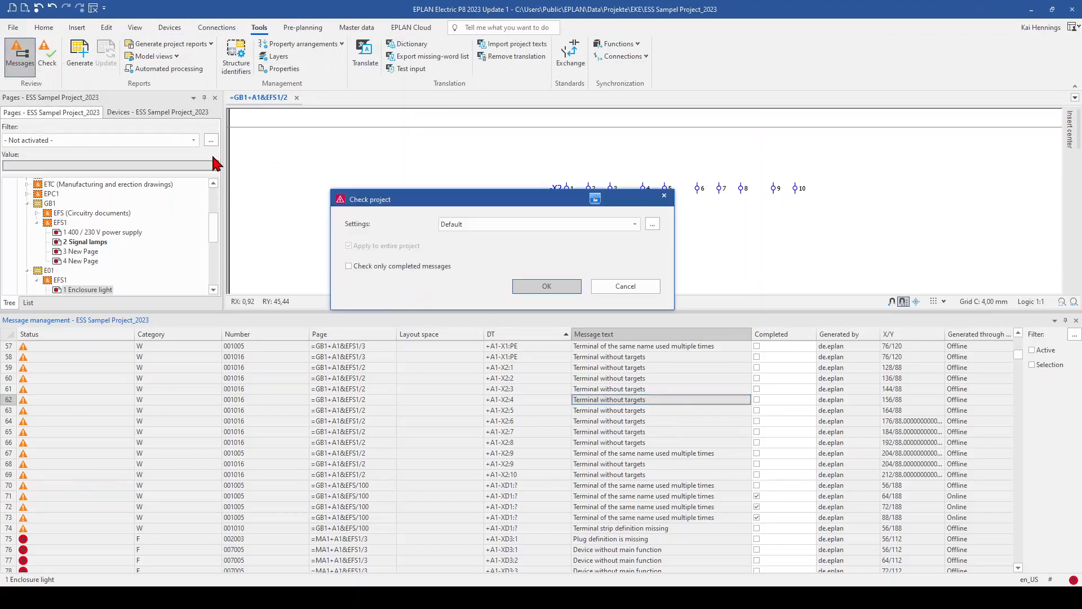
click(652, 224)
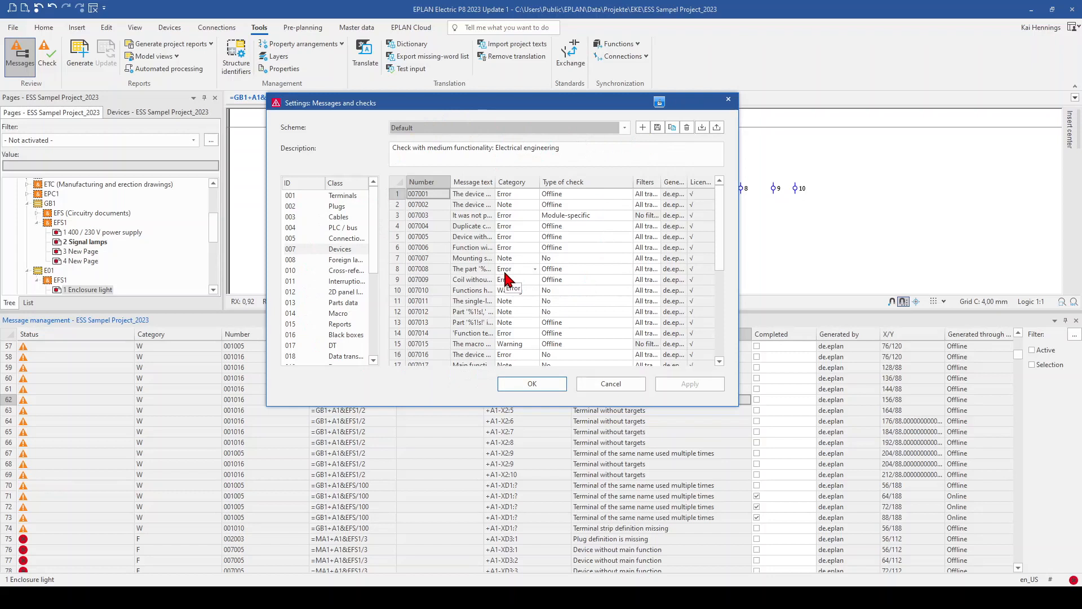
click(674, 126)
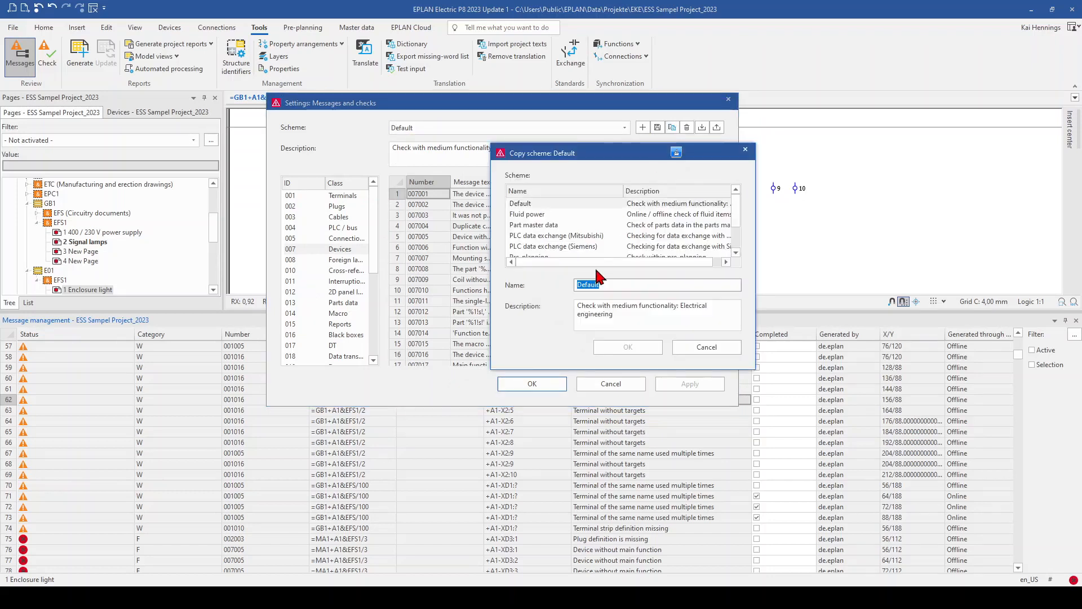
text(MyCheck)
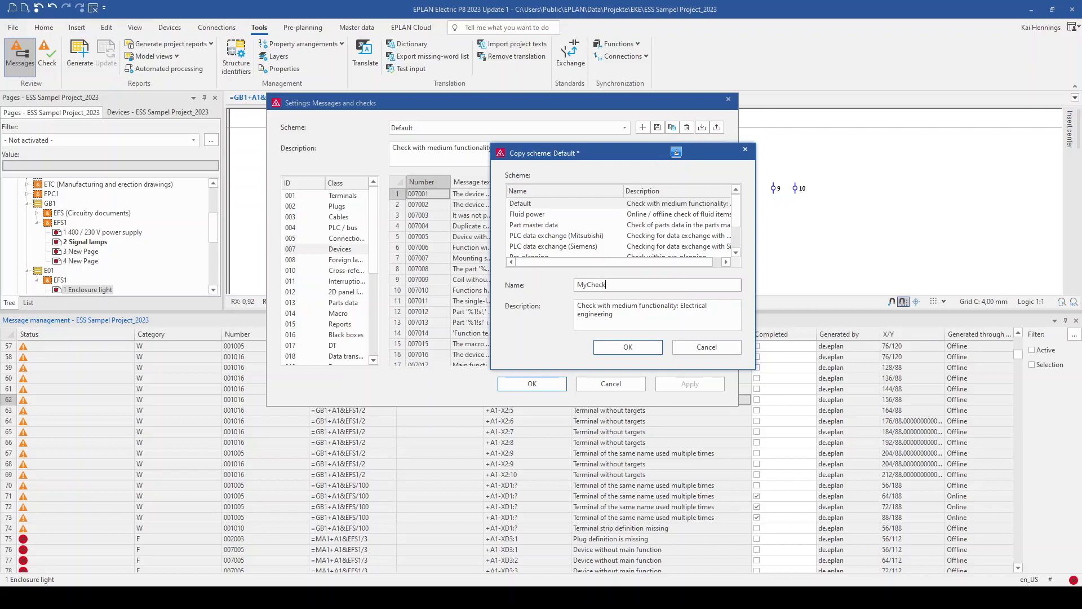
text(run)
click(628, 348)
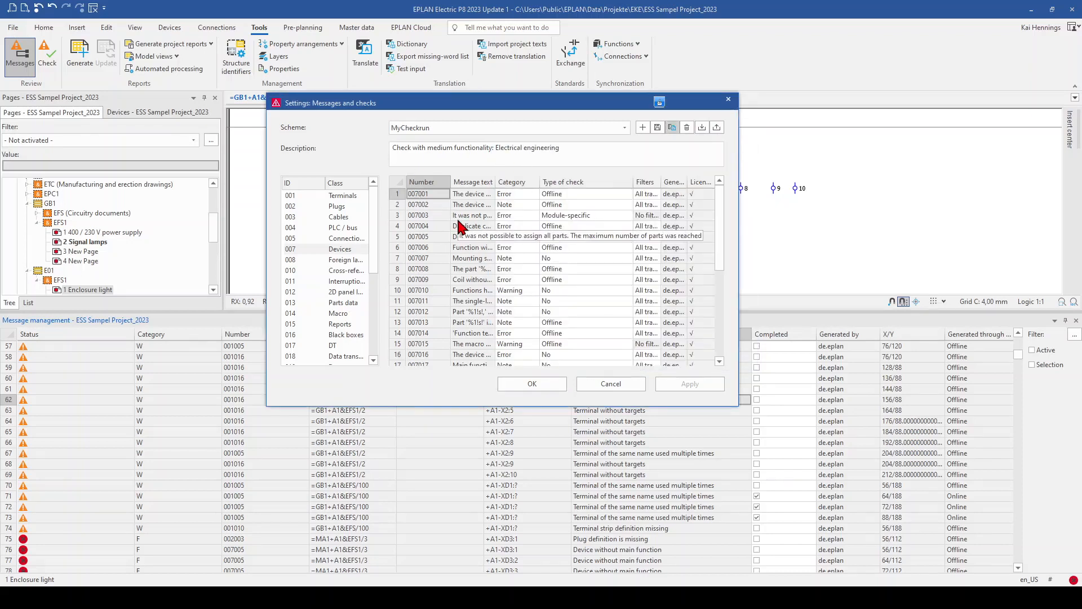
- In the MyCheckrun scheme, set the type of check for terminal message 001016 (Terminal without targets) to No and save the scheme
drag(505, 102, 504, 40)
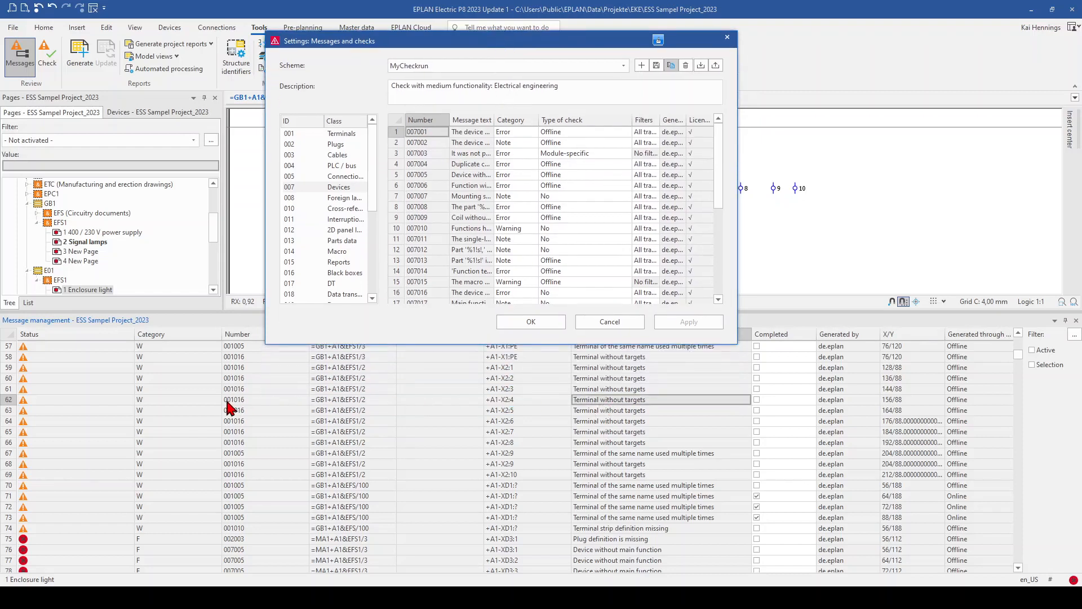
click(335, 135)
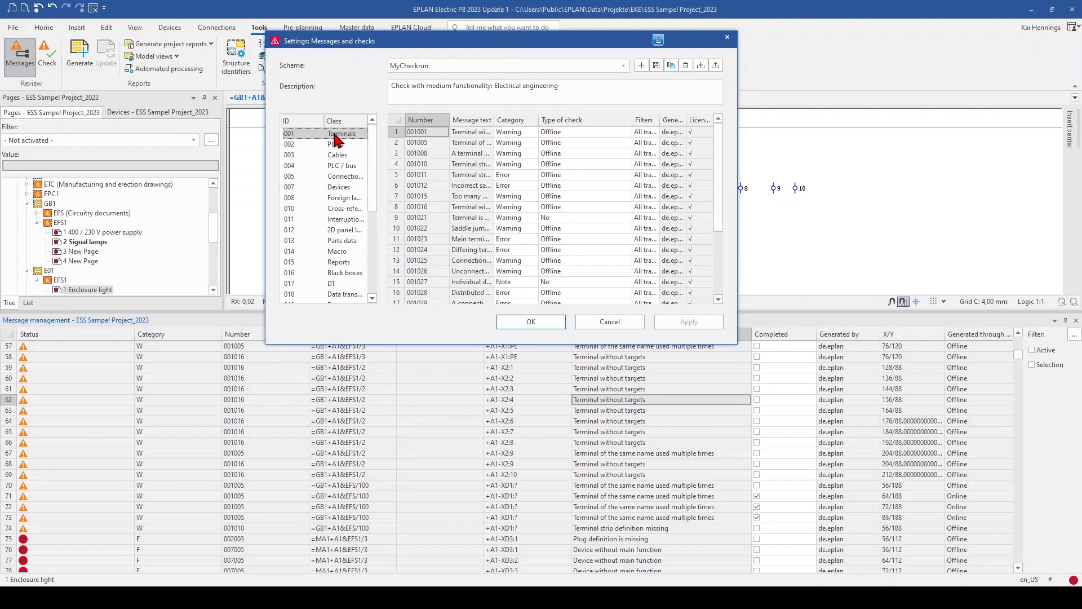
click(429, 207)
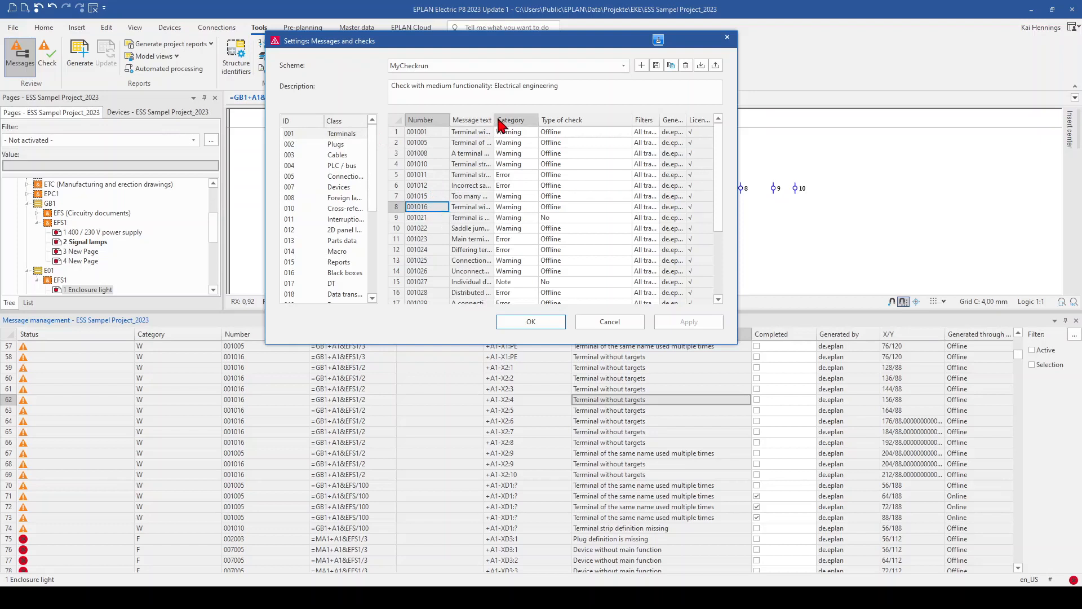
drag(495, 120, 543, 120)
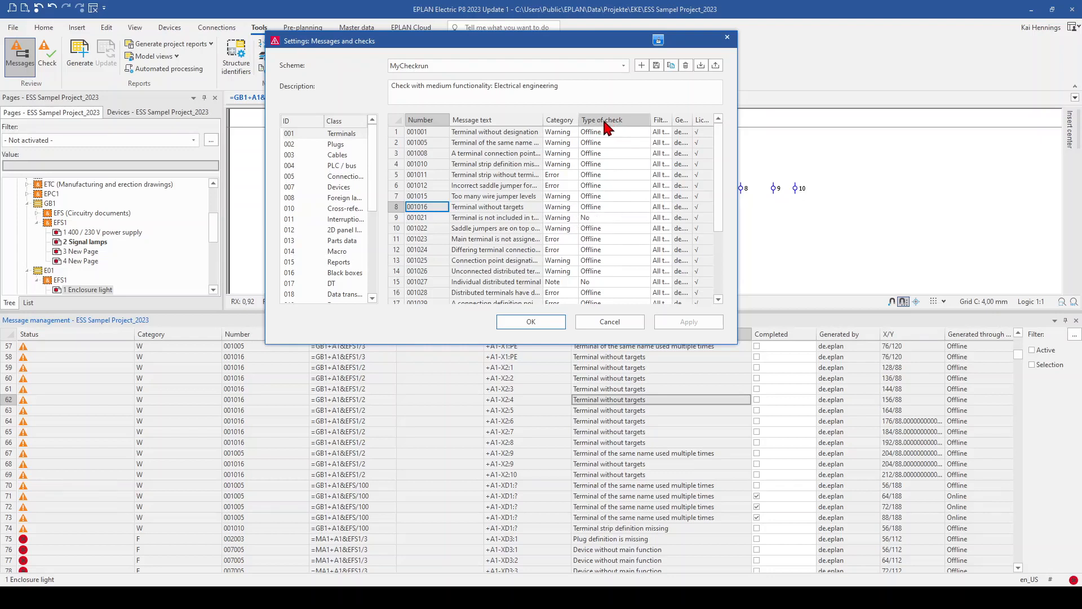
click(608, 206)
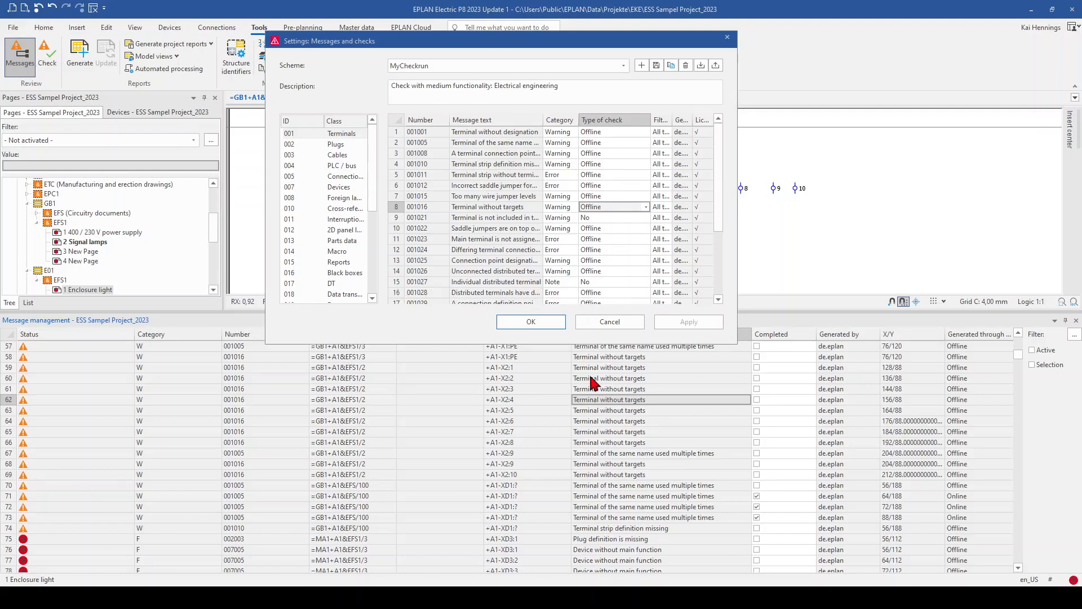
click(646, 207)
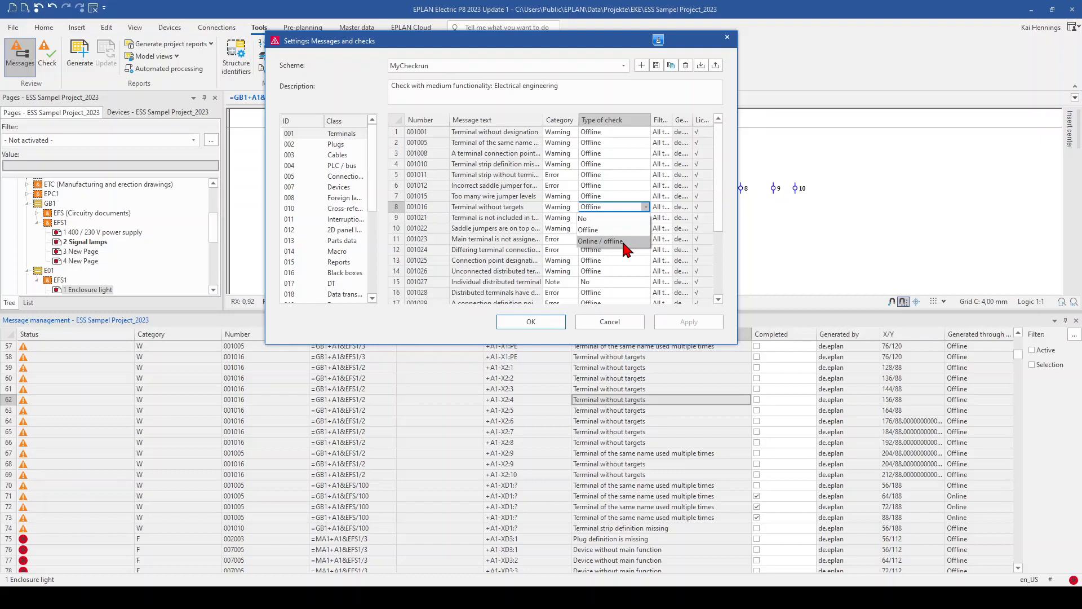
click(603, 219)
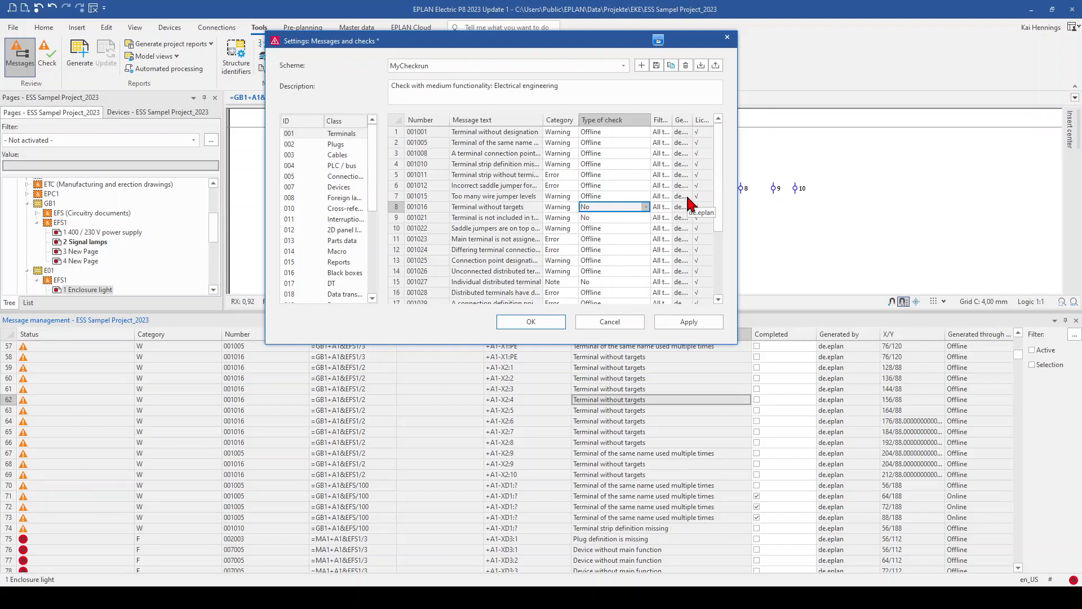
click(657, 65)
click(531, 323)
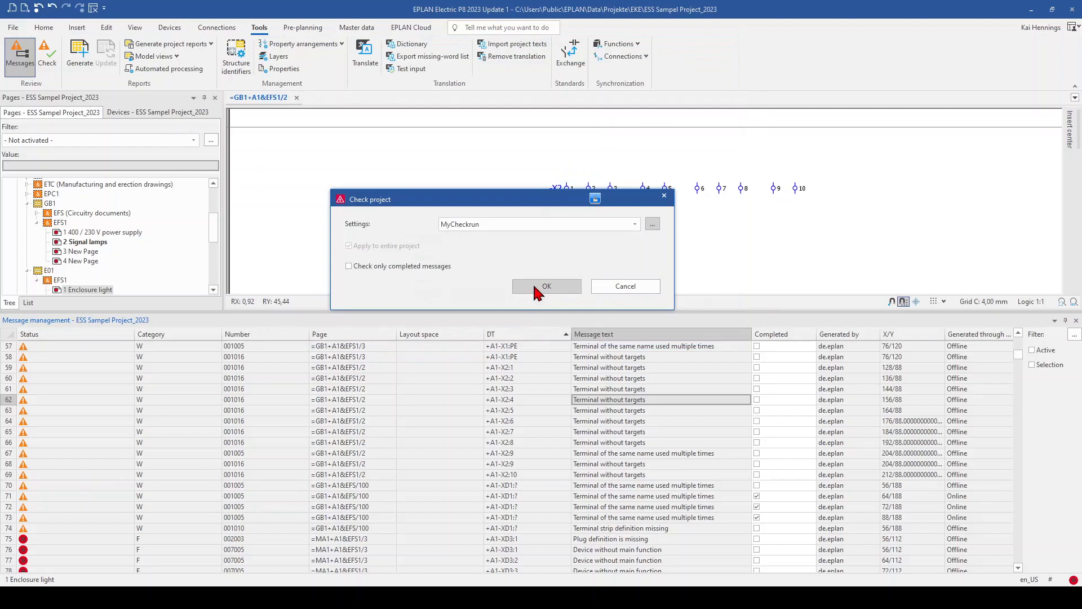
- Run the project check with the MyCheckrun settings and look through the updated messages
click(550, 287)
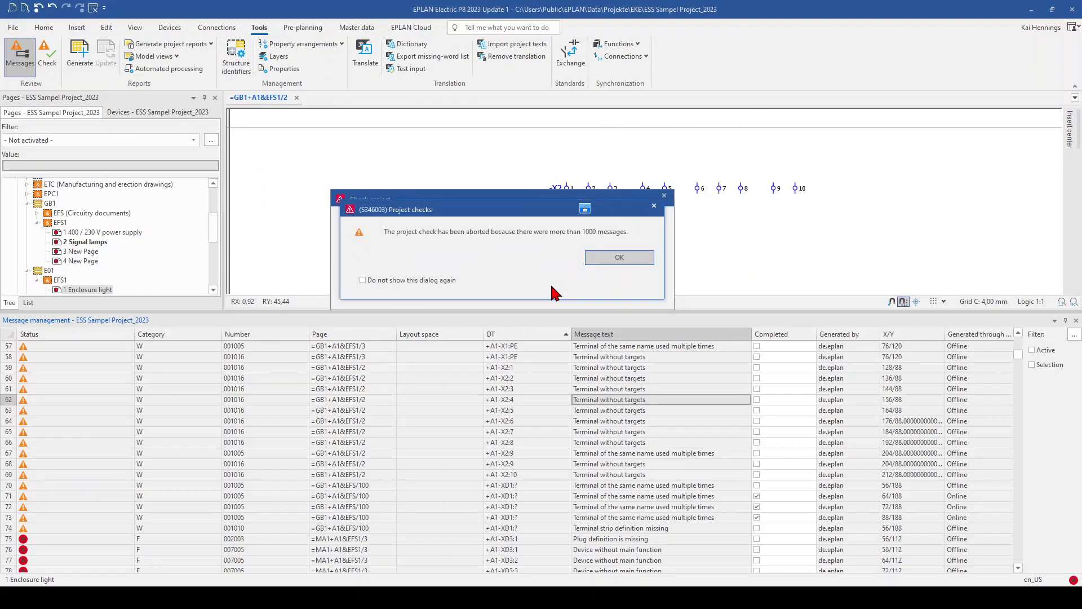
click(619, 257)
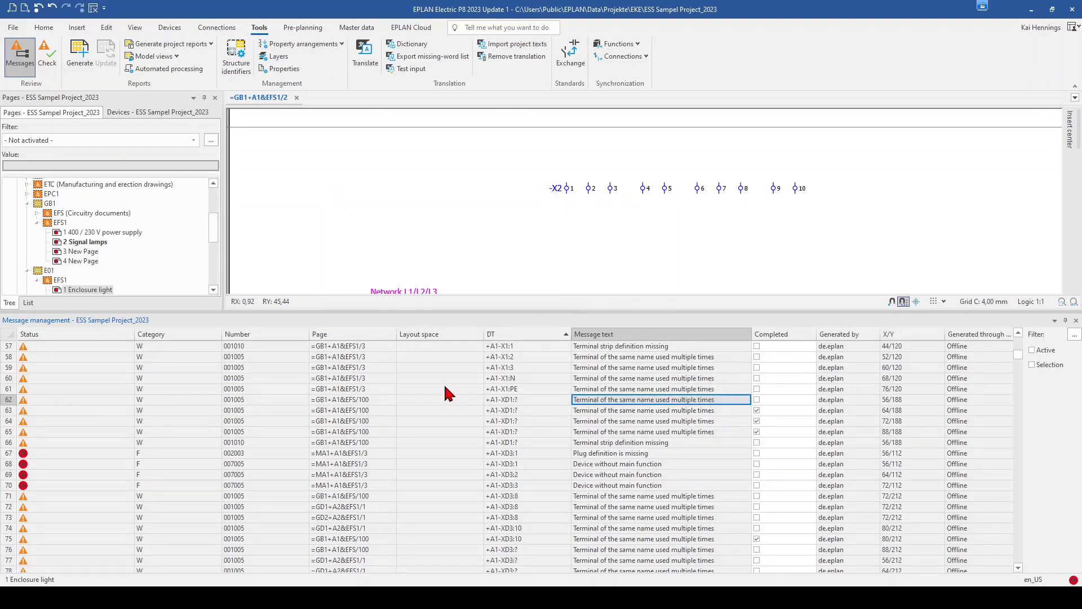
scroll(447, 393, down, 2)
scroll(448, 393, down, 2)
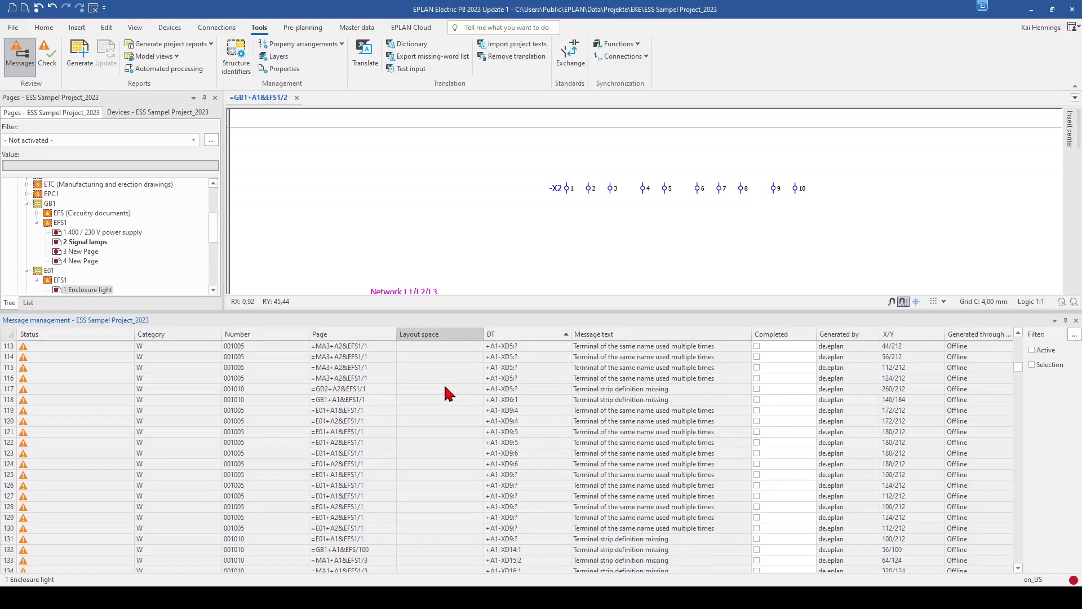
- Choose MyCheckrun as the check-related settings in the project's message management settings, and reopen the Check project dialog
click(13, 27)
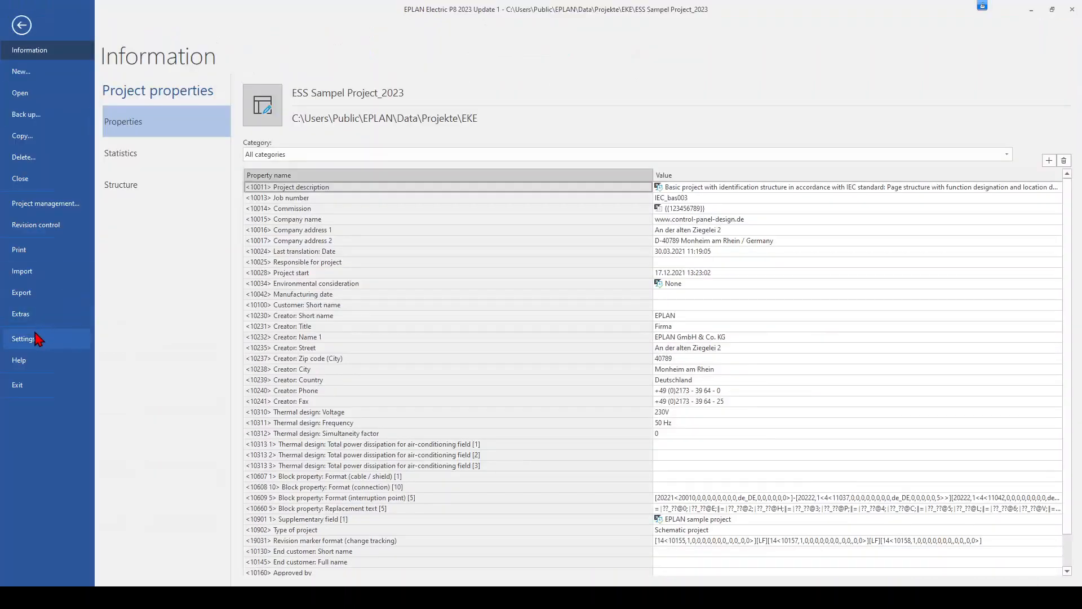
click(36, 334)
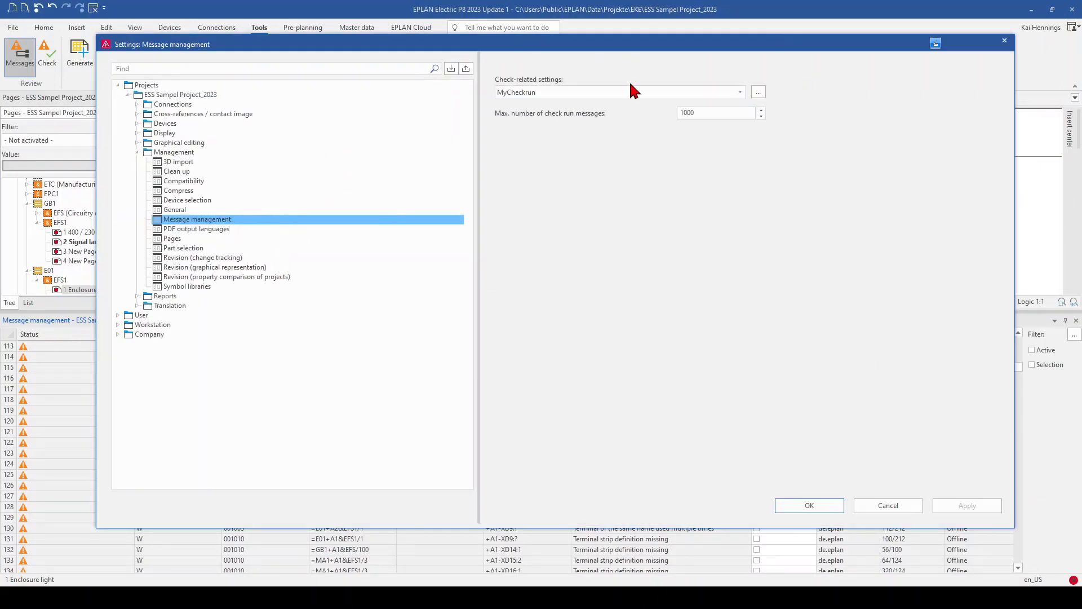
click(734, 93)
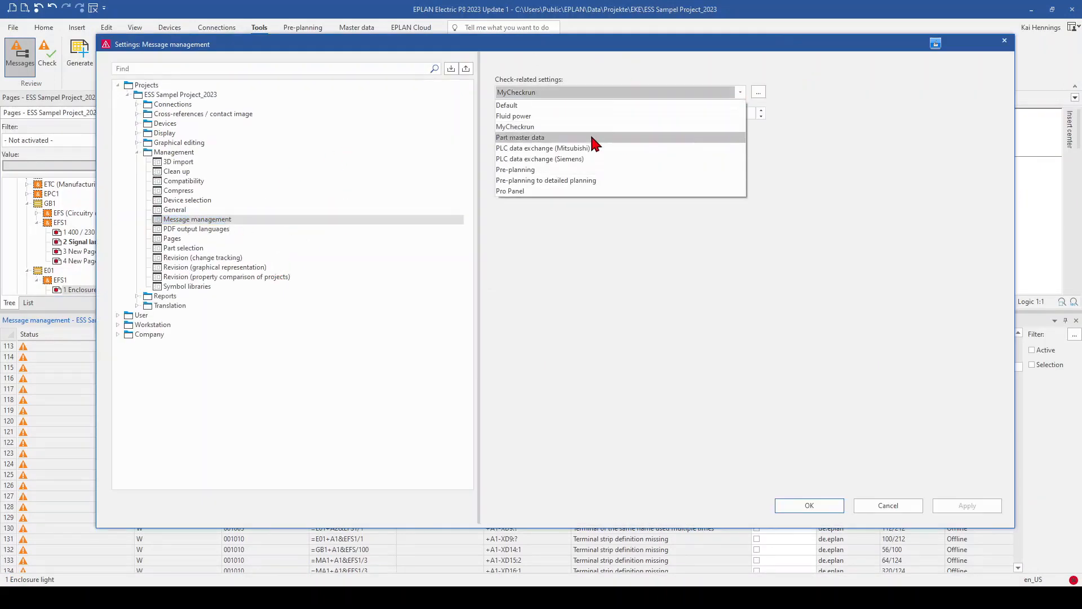
click(561, 128)
click(811, 508)
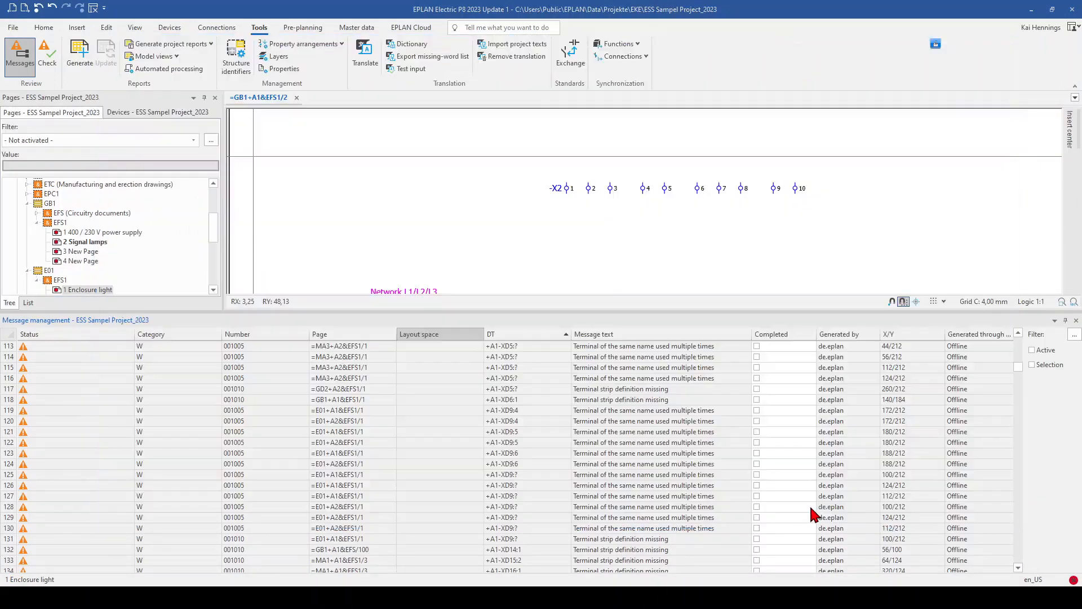
click(56, 51)
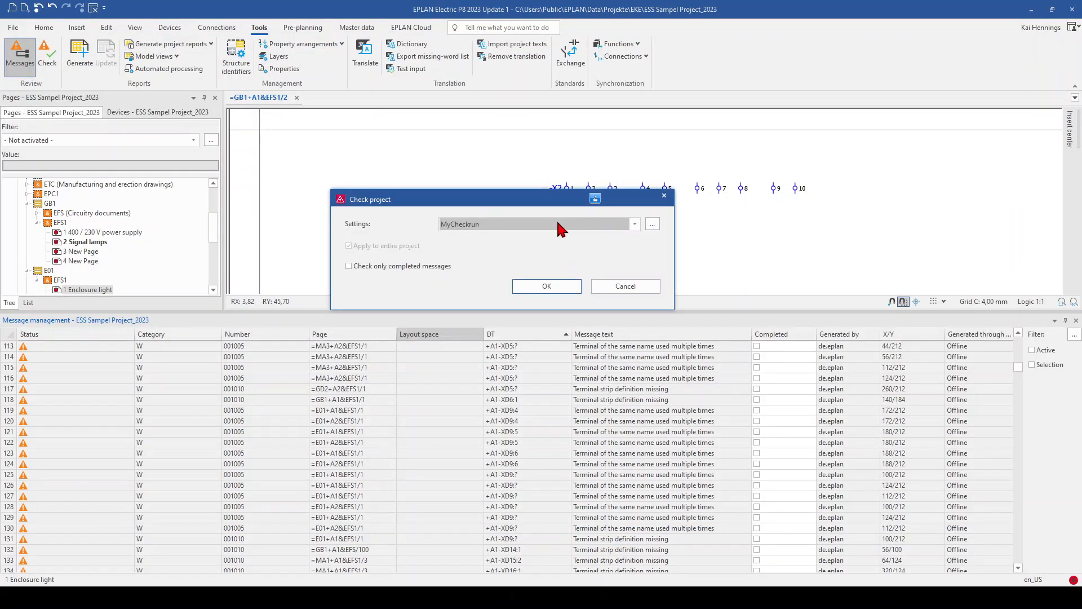